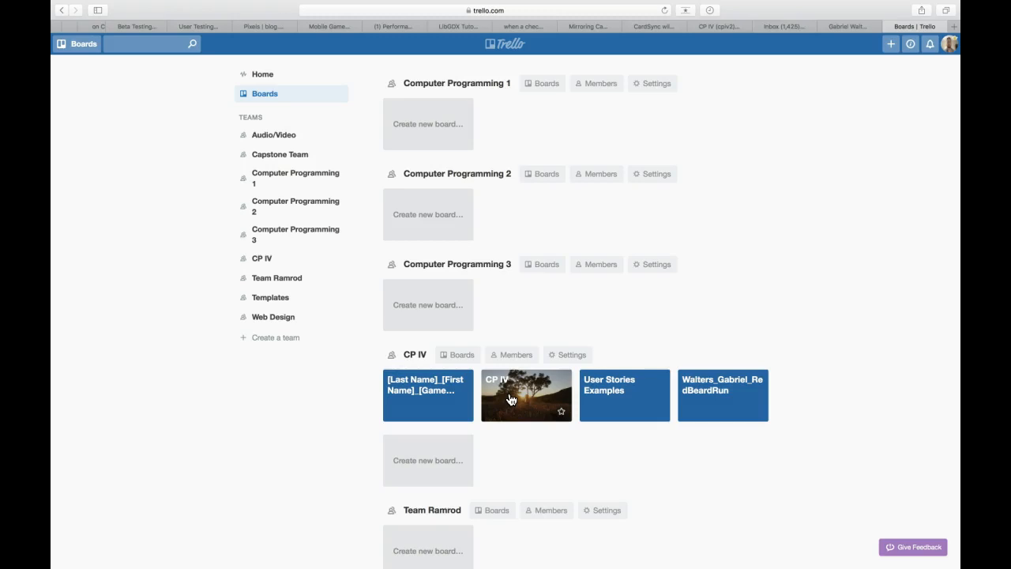
Step: Open the RedBeardRun project board under the CP IV team
left_click(731, 387)
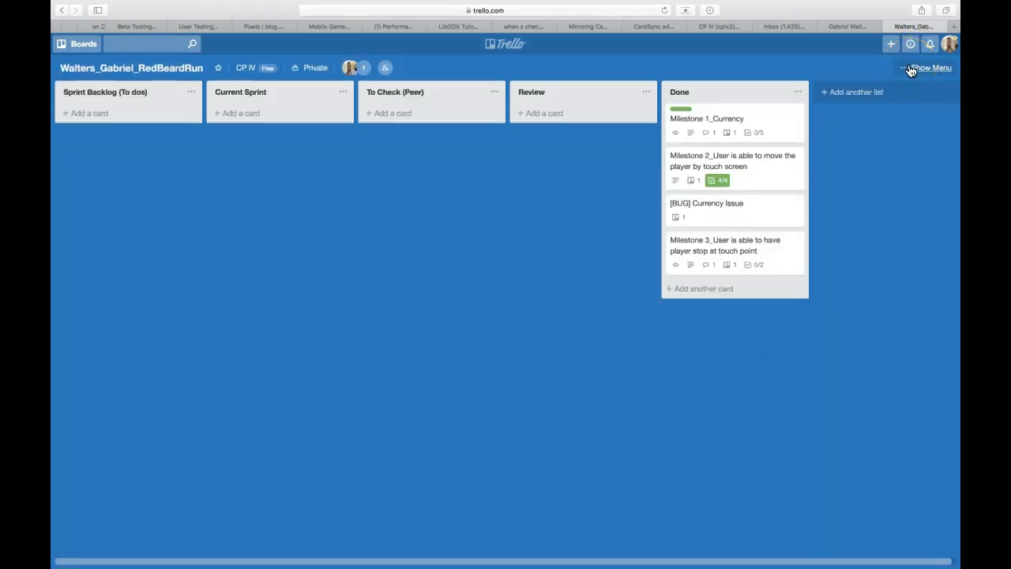
Step: Copy the RedBeardRun board URL from the menu's 'Link to this board' field, then close the menu
left_click(909, 69)
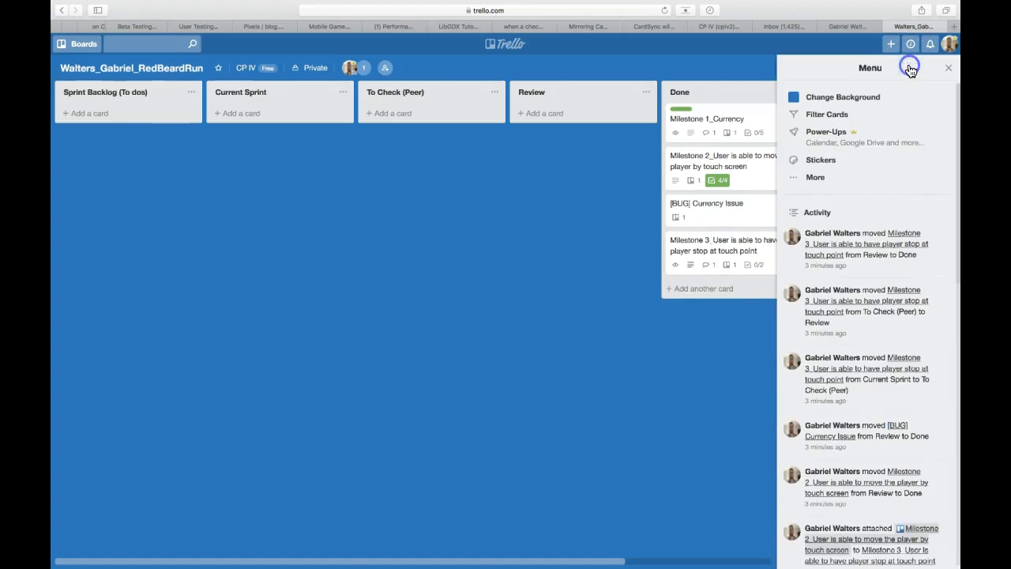
left_click(814, 180)
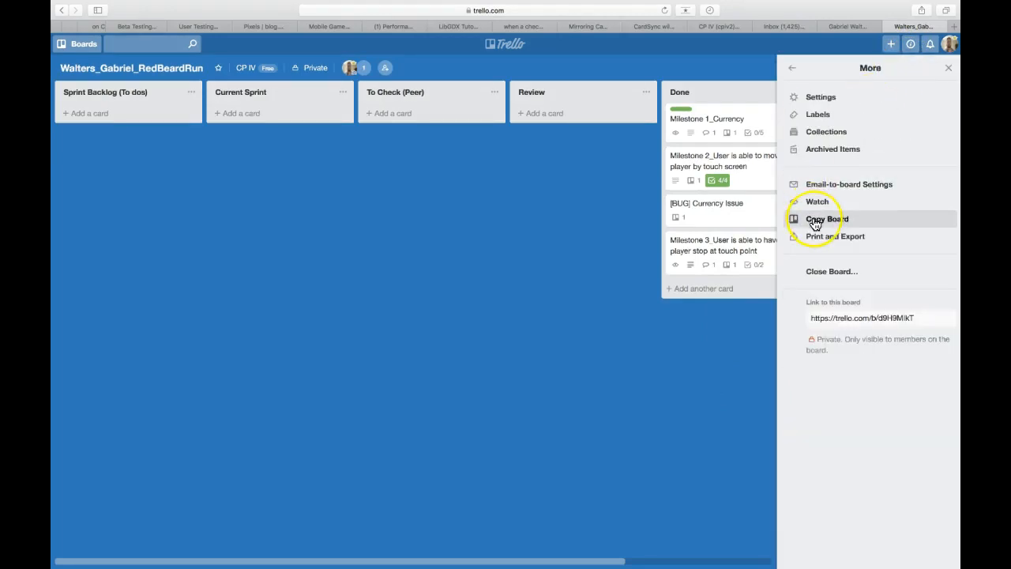
left_click(875, 319)
left_click(874, 319)
left_click(915, 318)
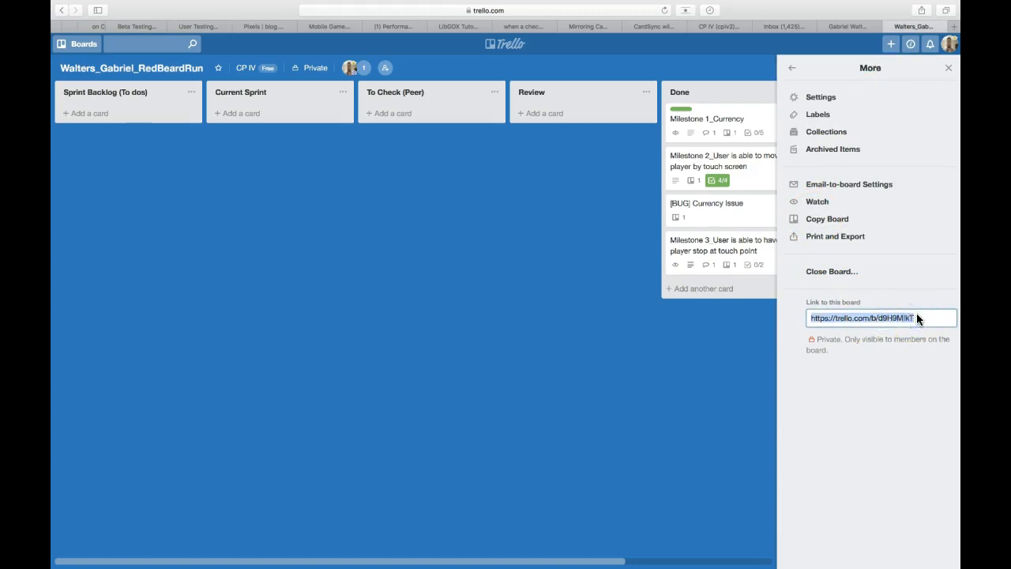
left_click(949, 68)
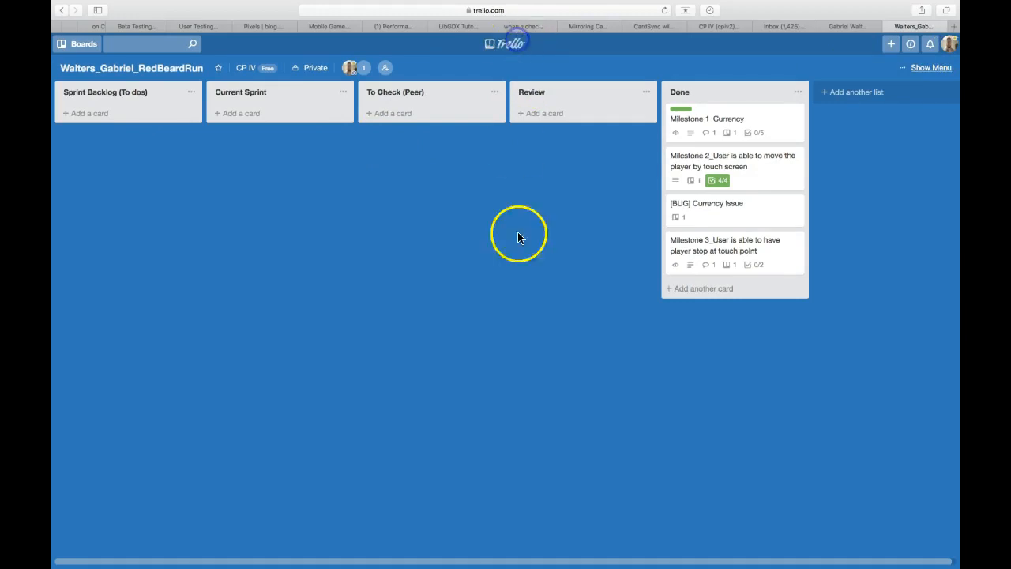
Step: Go back to the boards overview and open the CP IV class board
scroll(500, 520, "down", 5)
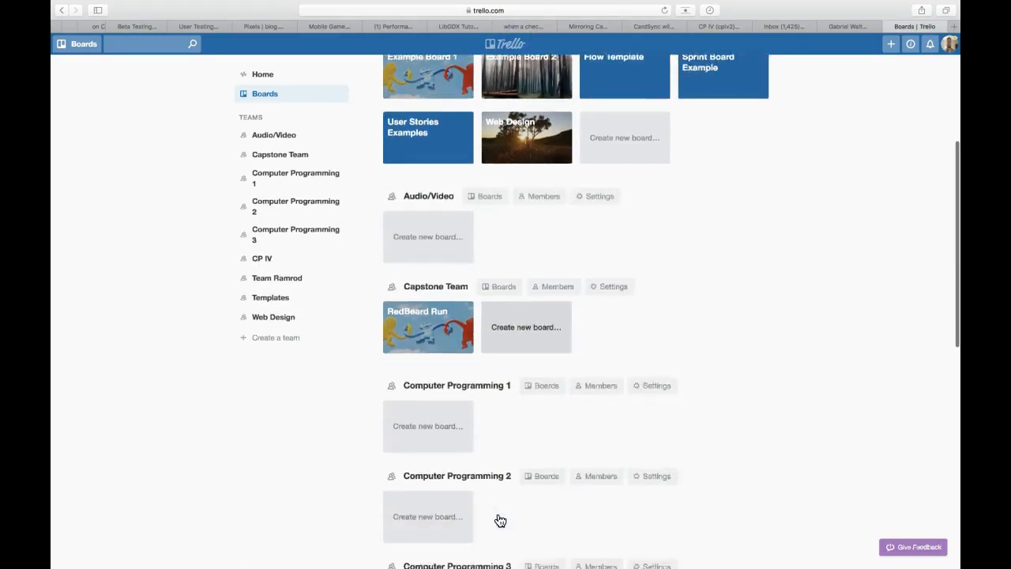
scroll(500, 520, "down", 1)
scroll(500, 520, "up", 3)
scroll(500, 520, "down", 5)
scroll(500, 520, "down", 4)
left_click(501, 261)
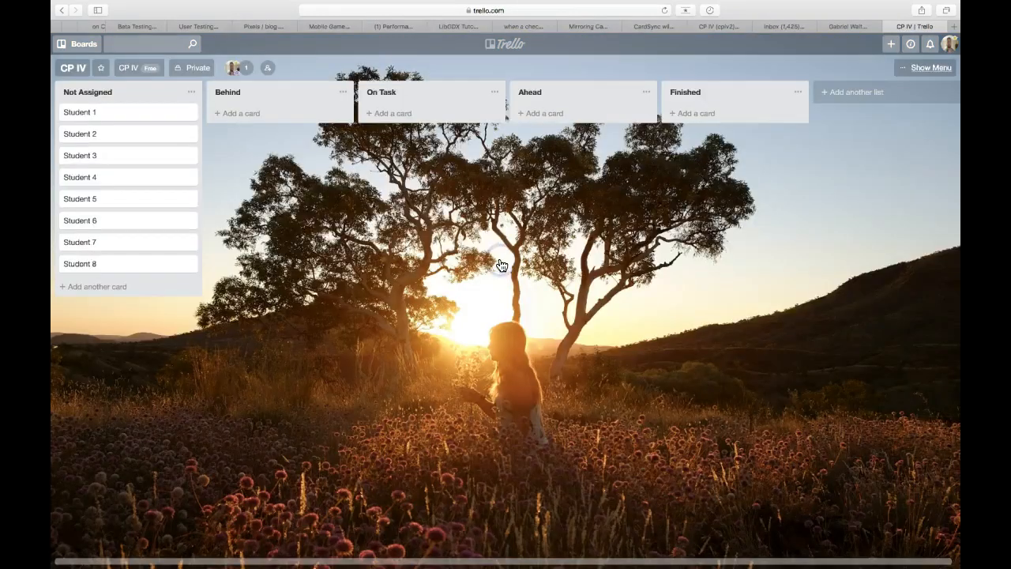
Step: Rename the Student 1 card to the student's surname, first name and 'RedBeardRun'
left_click(97, 114)
left_click(372, 73)
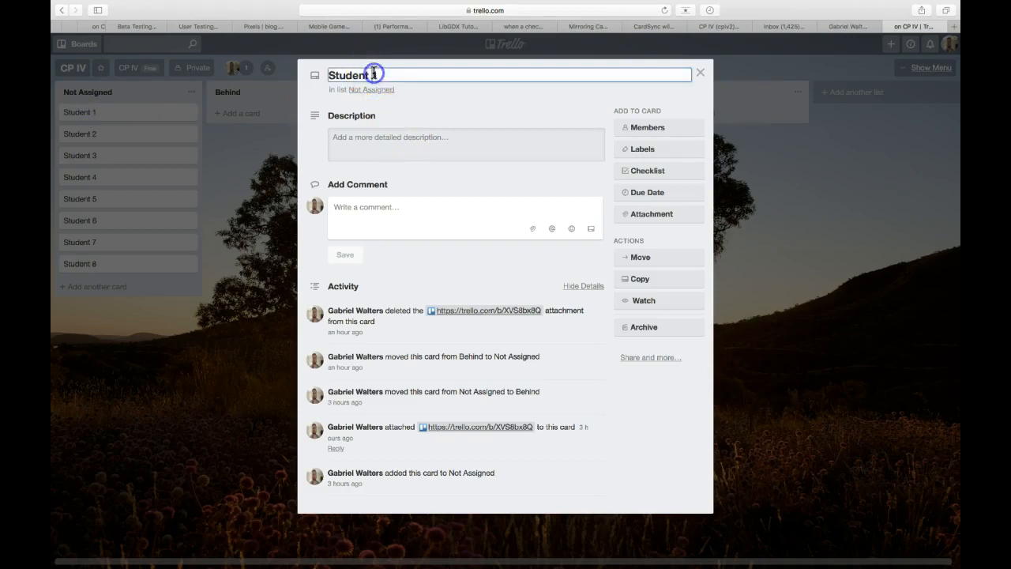
left_click_drag(382, 73, 329, 74)
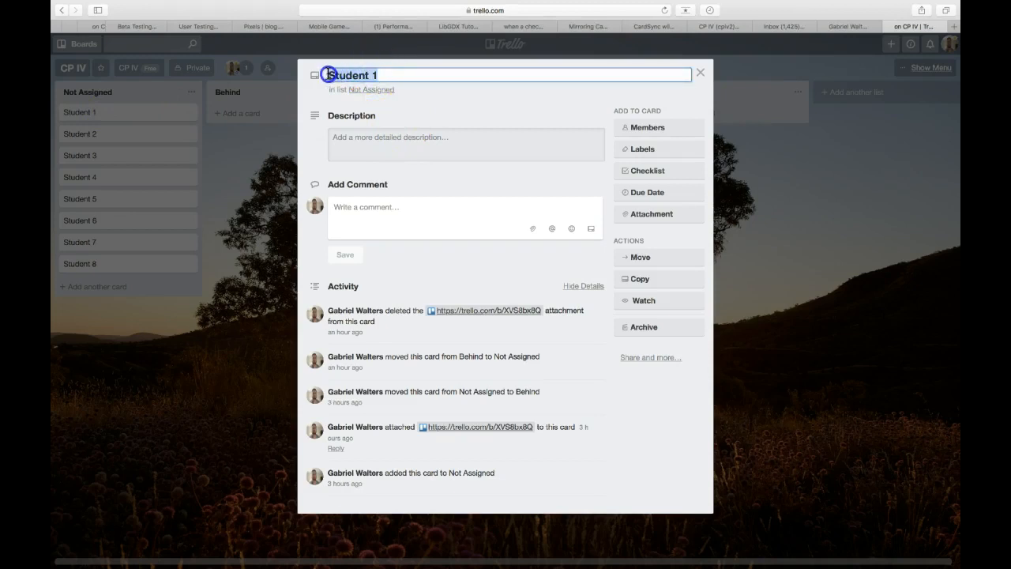
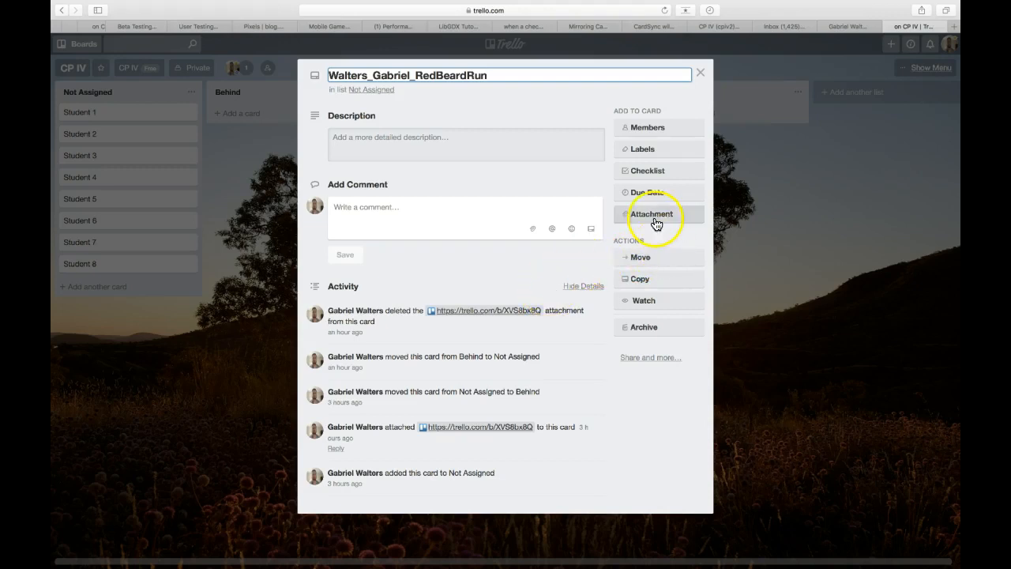
Step: Attach the copied RedBeardRun board link to the student's card and move the card to On Task
left_click(656, 219)
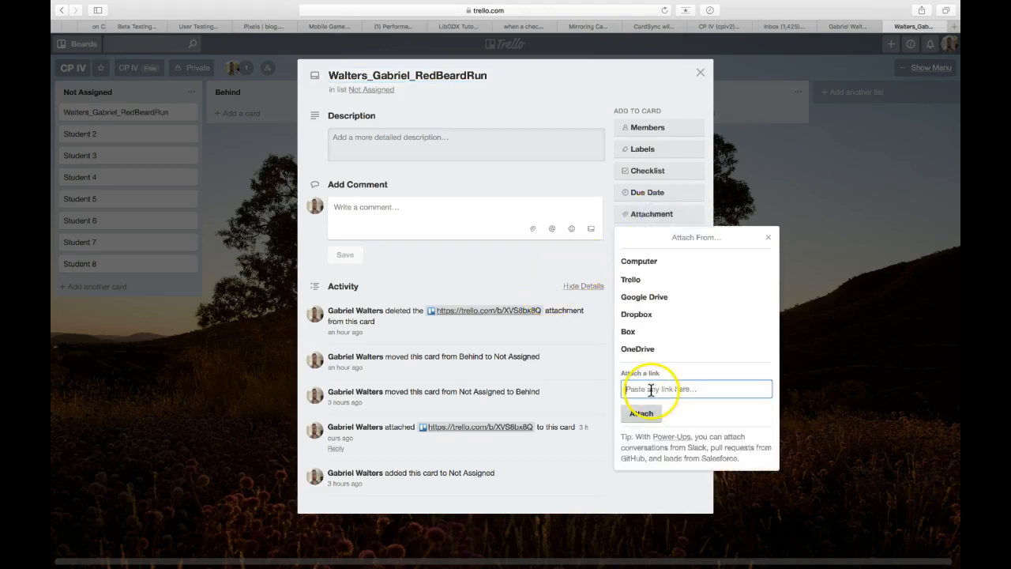
left_click(645, 414)
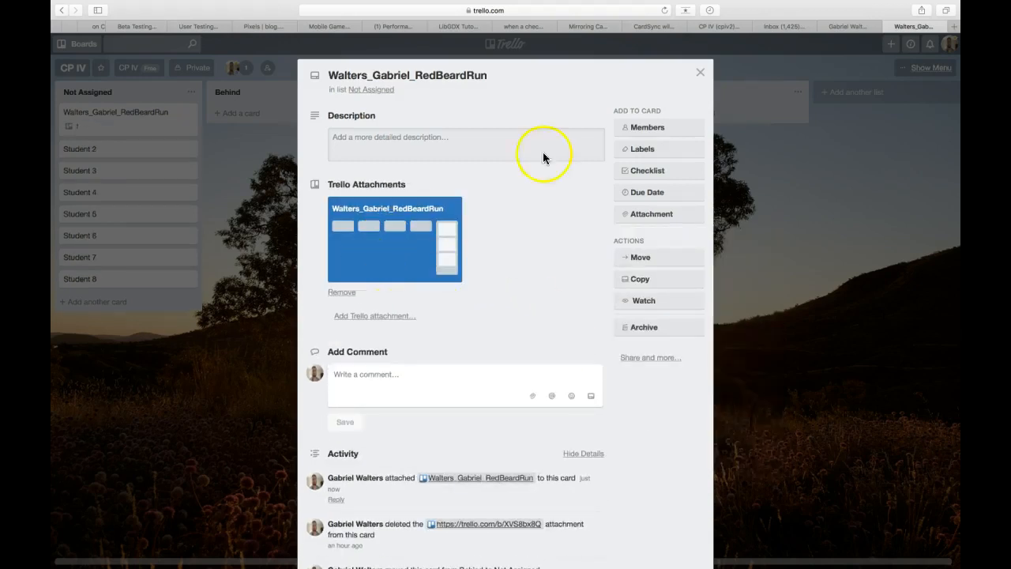
left_click(700, 78)
left_click_drag(102, 118, 402, 115)
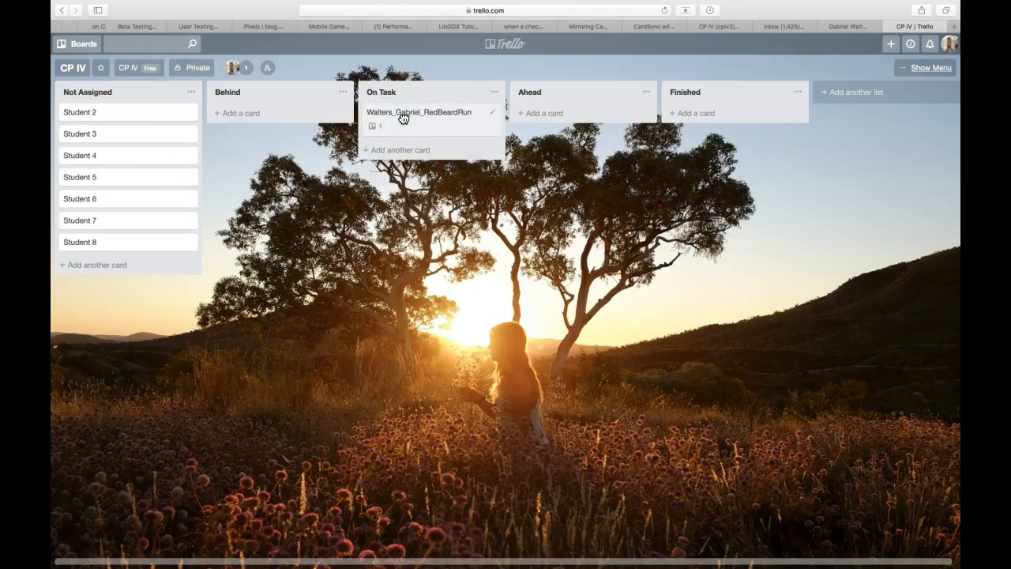
Step: Open the RedBeardRun attachment and move Milestones 1–3 and [BUG] Currency Issue into Current Sprint
left_click(402, 115)
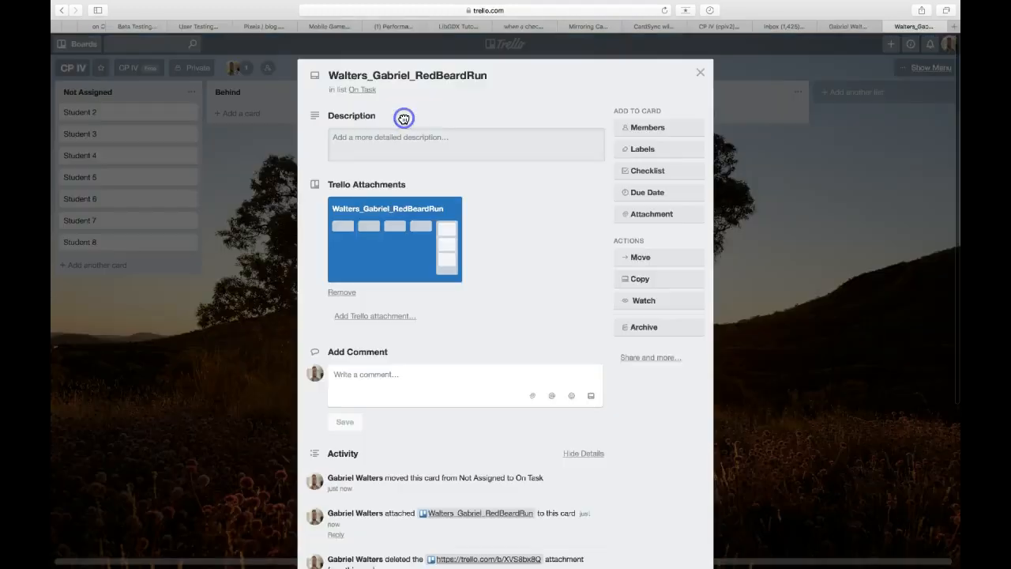
left_click(403, 234)
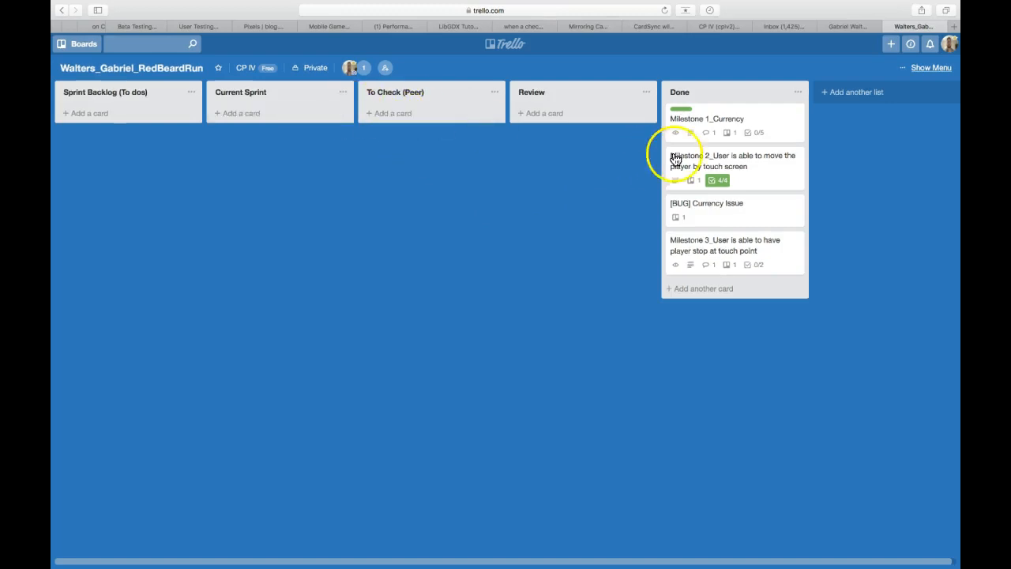
left_click_drag(728, 121, 293, 124)
left_click_drag(677, 114, 273, 154)
left_click_drag(706, 127, 282, 200)
left_click_drag(703, 126, 263, 242)
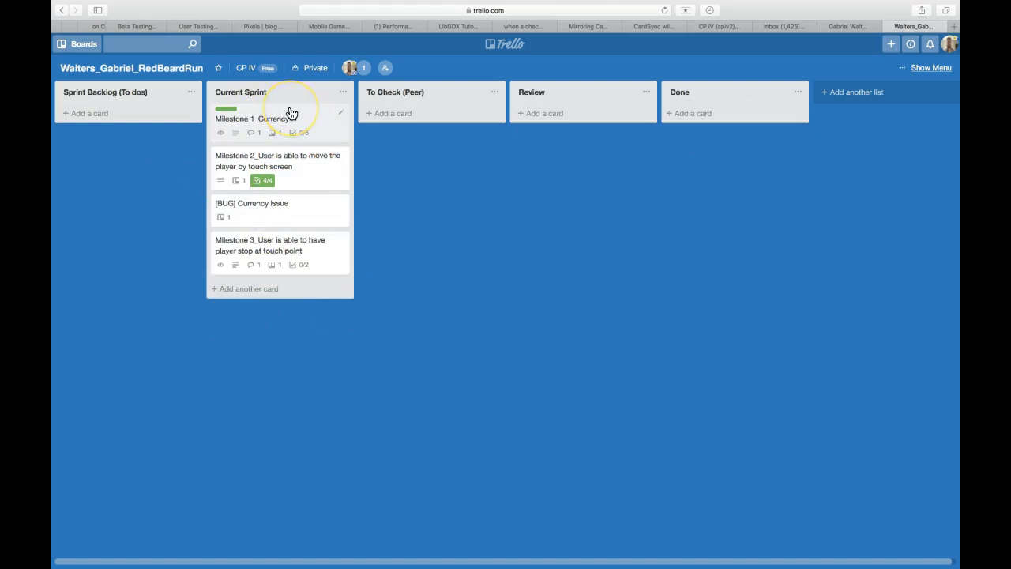
Step: On CP IV, move the student's card through Behind into Ahead, then open its RedBeardRun attachment
left_click(519, 45)
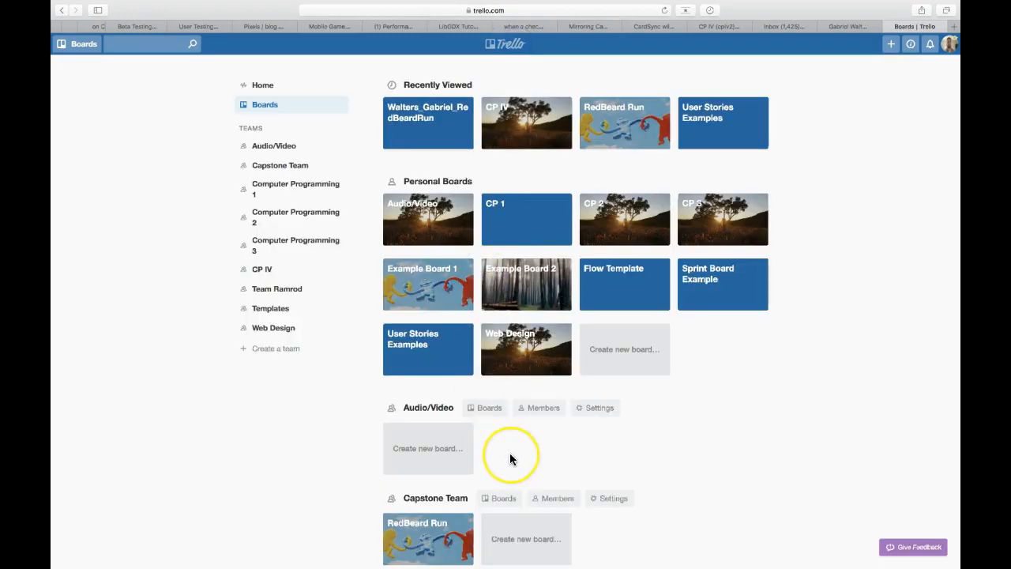
scroll(510, 453, "down", 6)
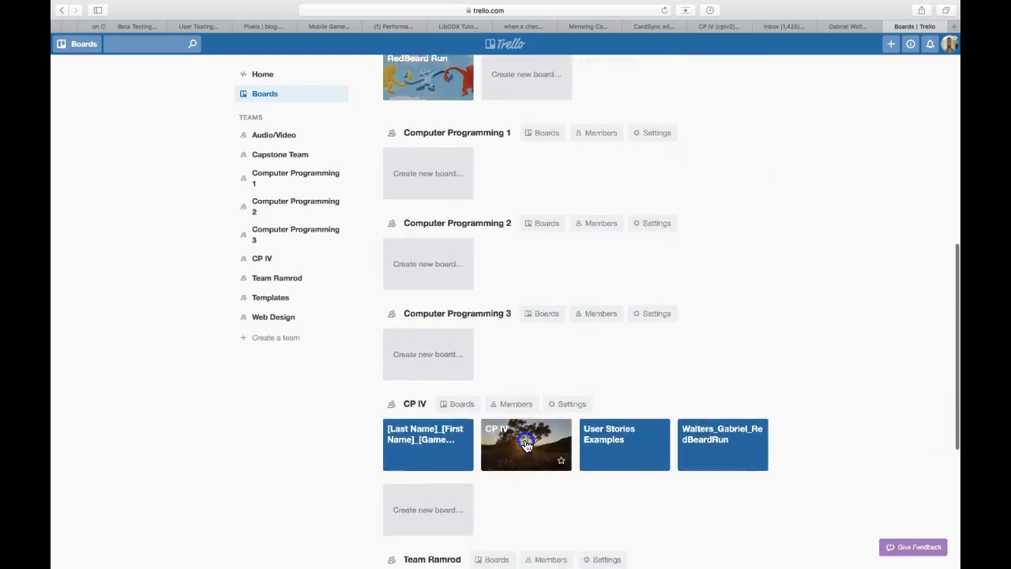
left_click(526, 445)
left_click_drag(447, 127, 303, 109)
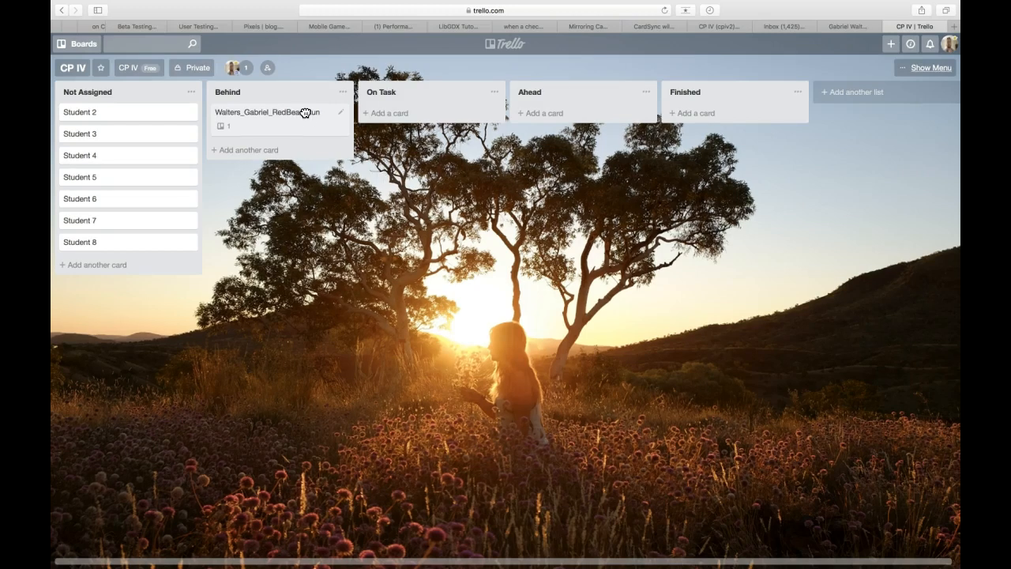
left_click_drag(305, 113, 594, 116)
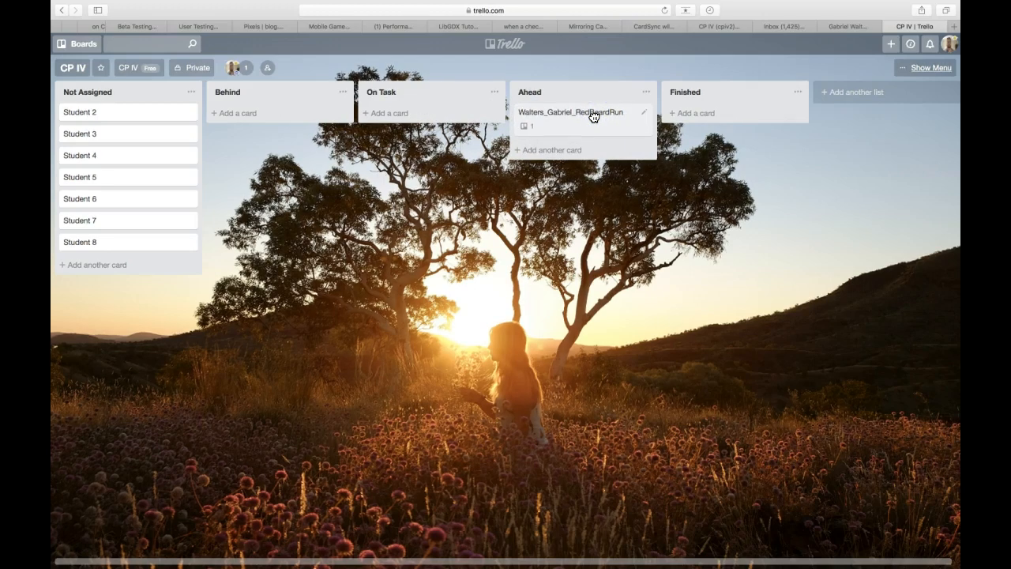
left_click(594, 116)
left_click(397, 240)
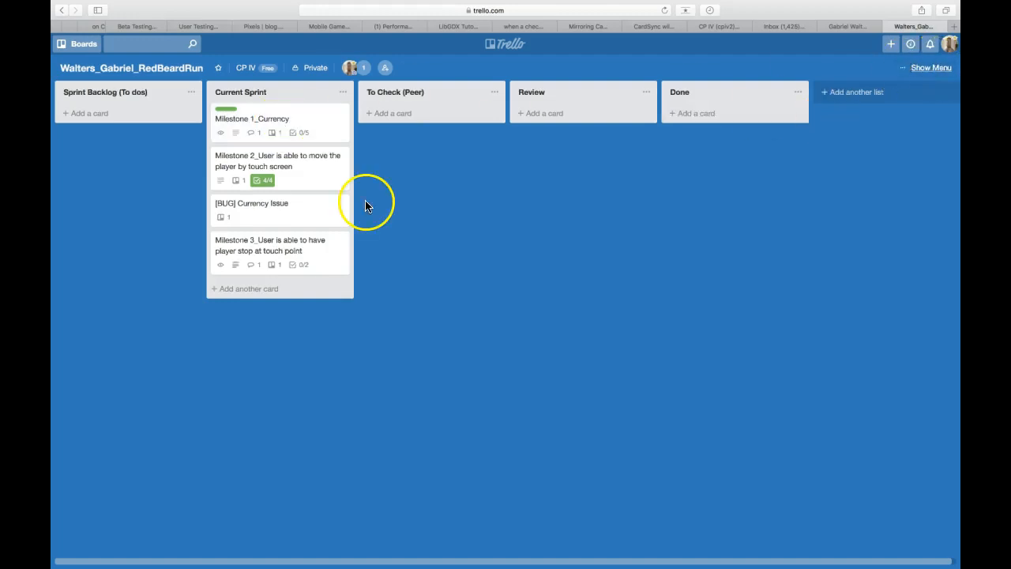
left_click_drag(269, 130, 582, 130)
left_click_drag(311, 119, 624, 158)
left_click_drag(323, 120, 605, 194)
mouse_move(332, 113)
left_mouse_down()
mouse_move(627, 235)
mouse_move(623, 261)
mouse_move(614, 254)
left_mouse_up()
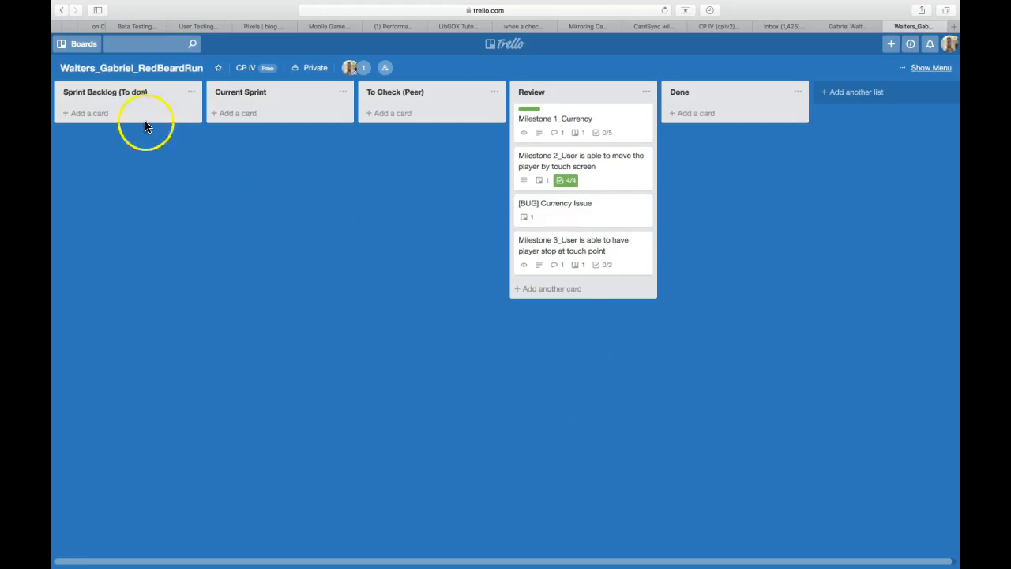
Step: Add a Test Card card to the Sprint Backlog list
left_click(99, 118)
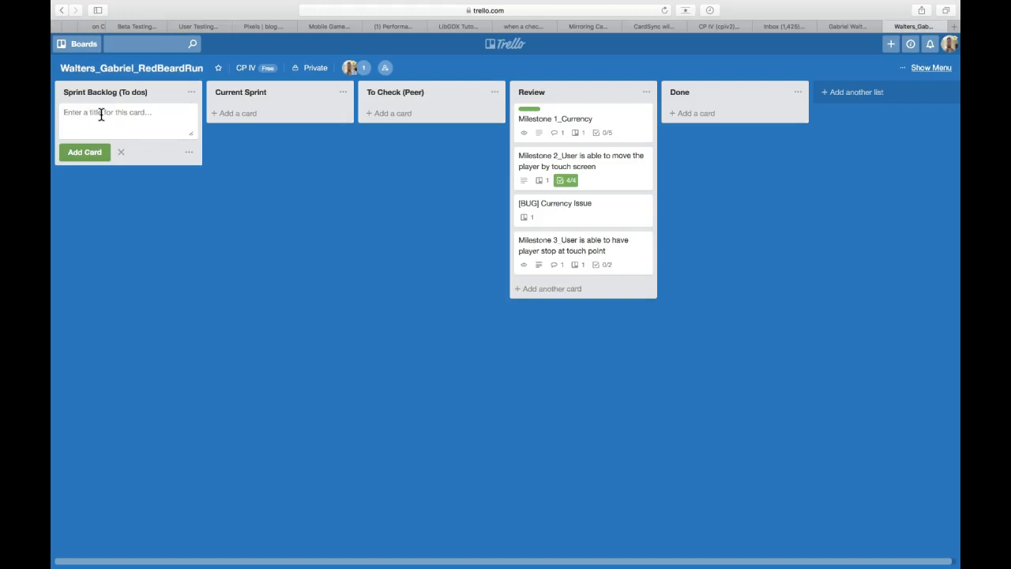
type("Test Card")
left_click(87, 153)
left_click(123, 120)
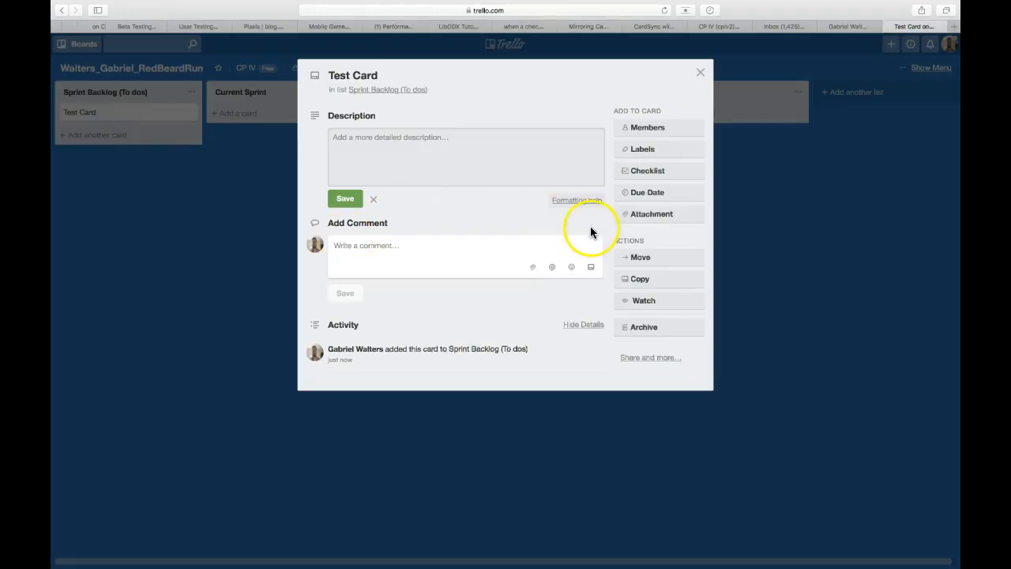
left_click(700, 72)
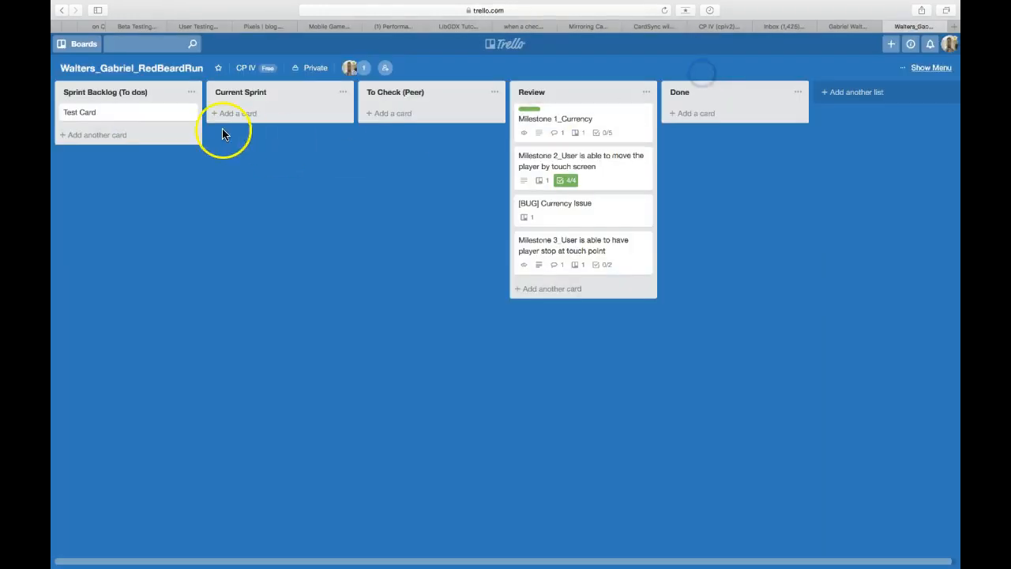
Step: Add Item 1 and Item 2 cards to Sprint Backlog below Test Card
left_click(95, 135)
type("I")
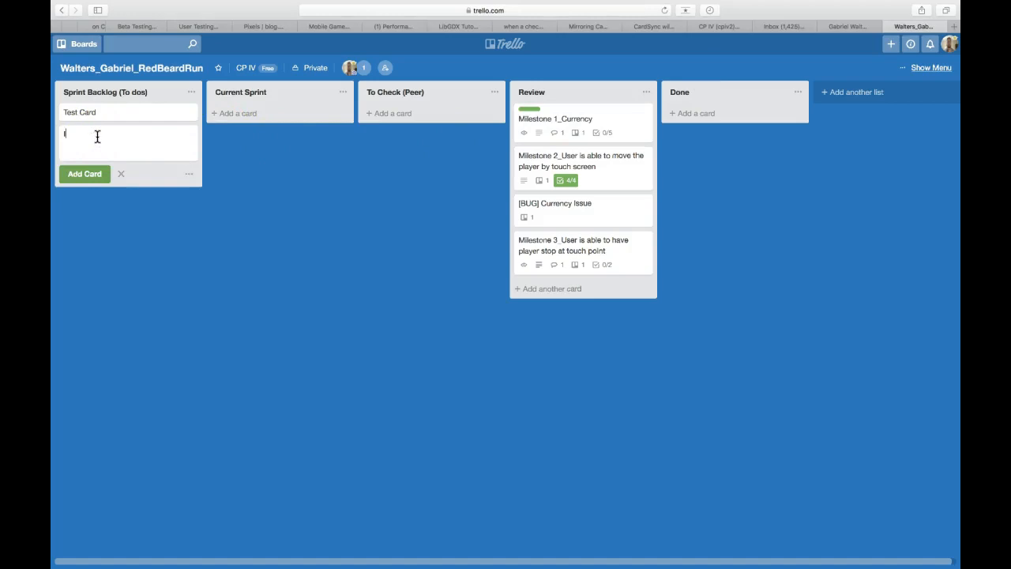
type("tem 1")
key("Return")
type("I")
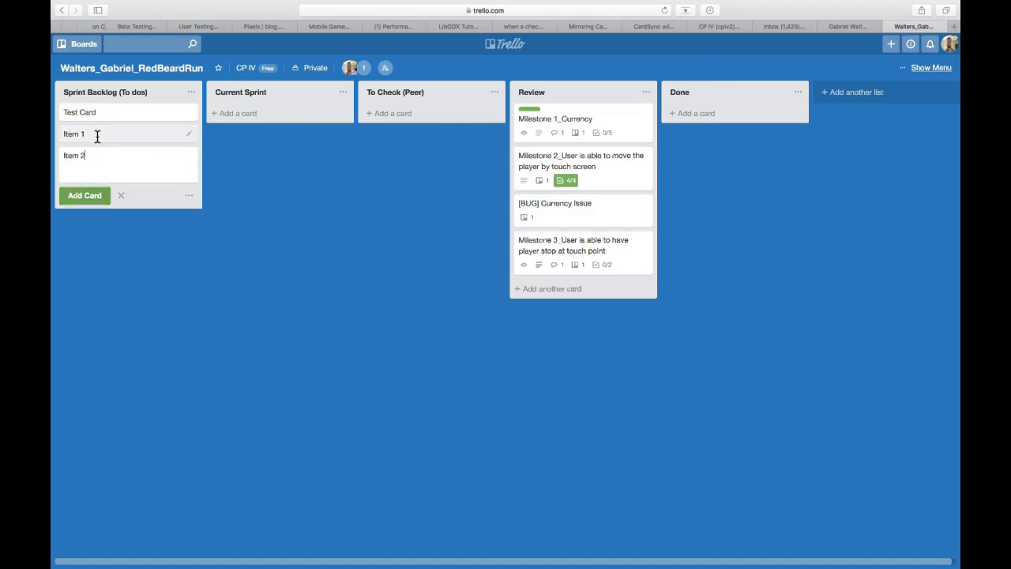
left_click(120, 218)
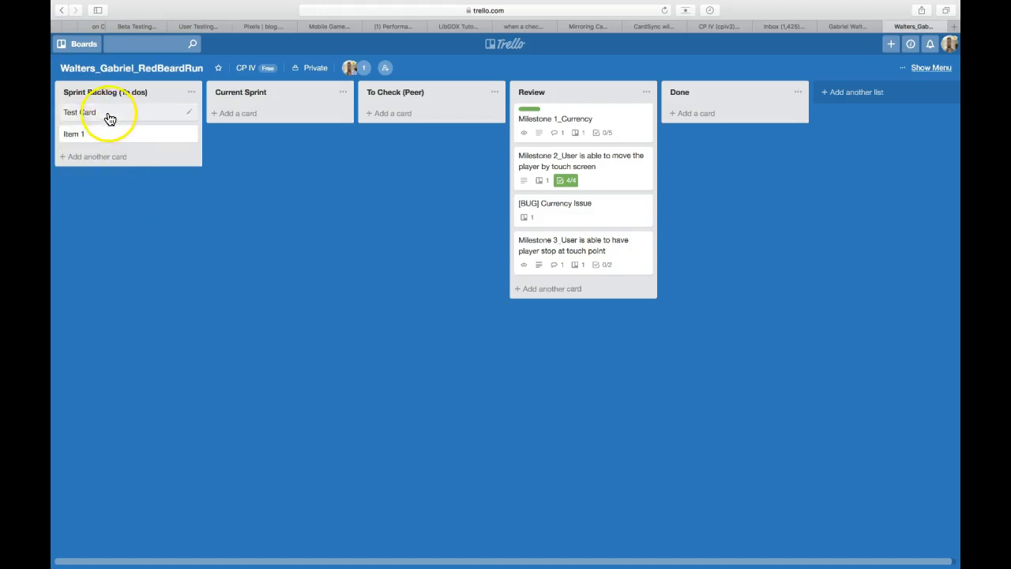
left_click(102, 154)
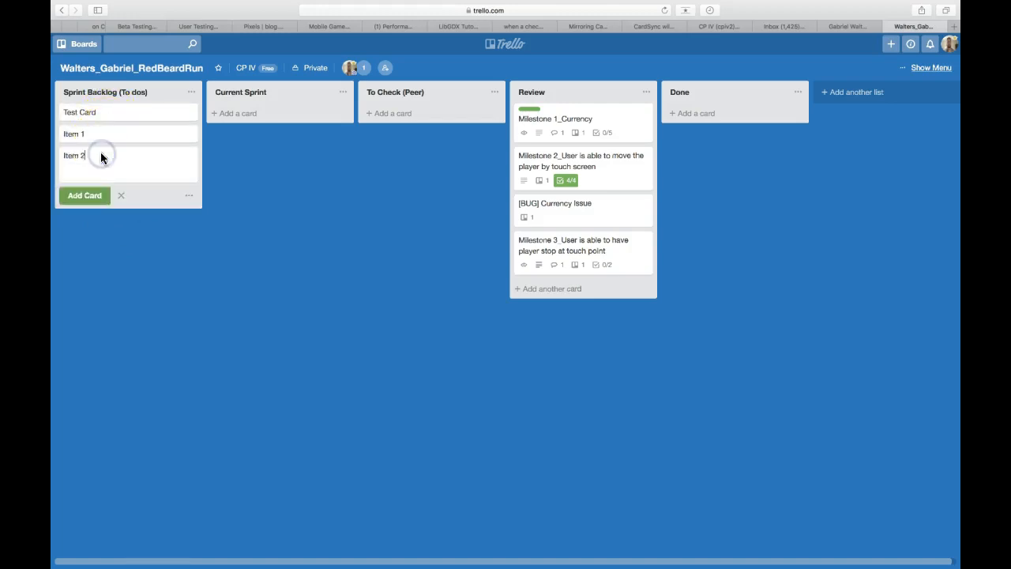
left_click(93, 195)
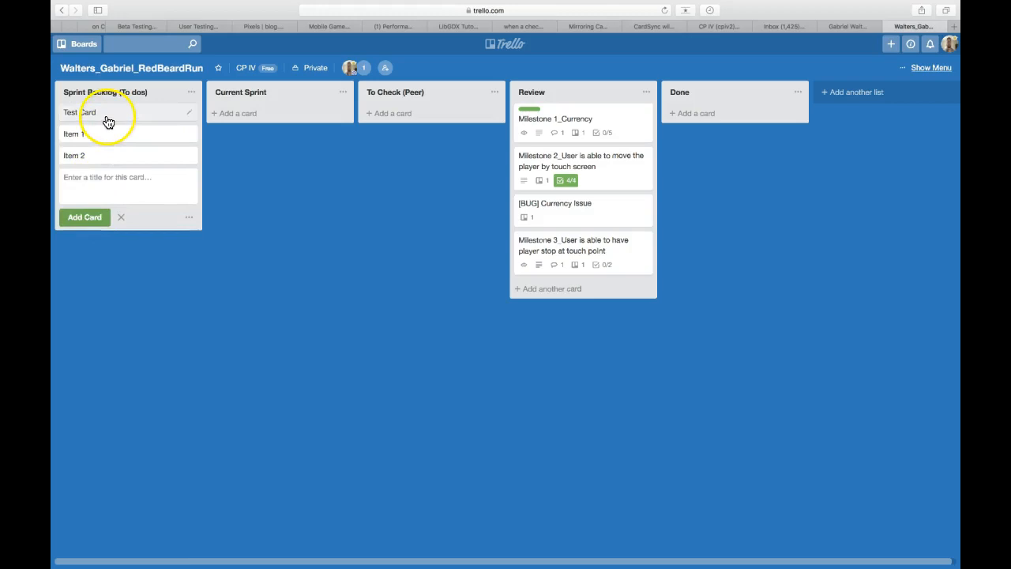
Step: Copy Item 1's shareable card link, then start a checklist on Test Card
left_click(102, 133)
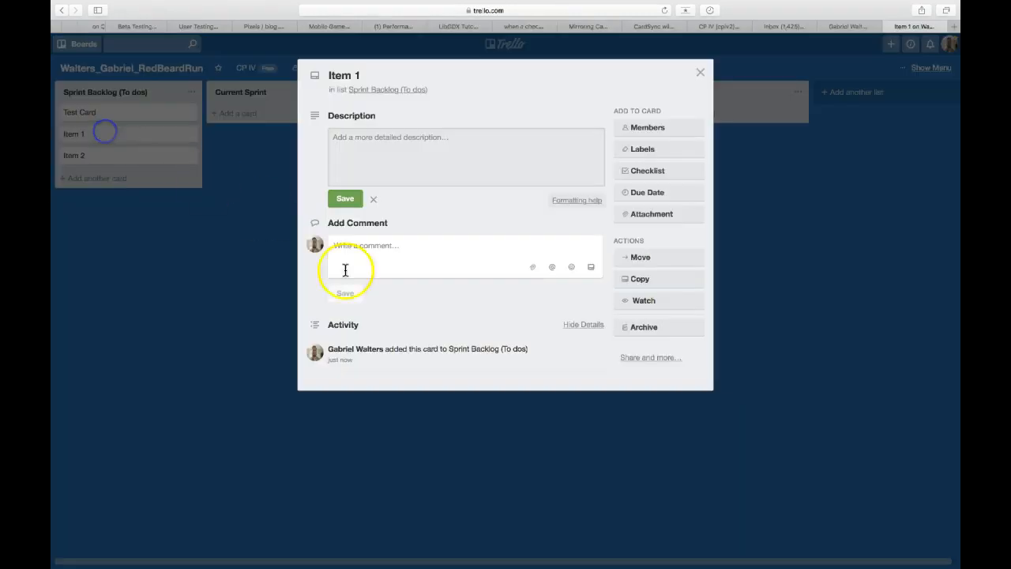
left_click(640, 355)
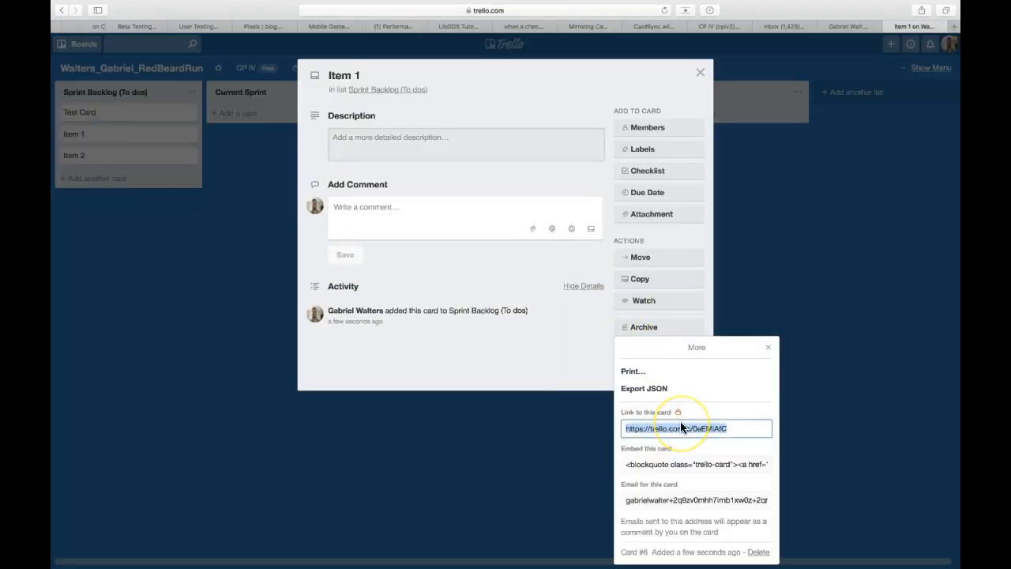
left_click(768, 347)
left_click(156, 113)
left_click(155, 114)
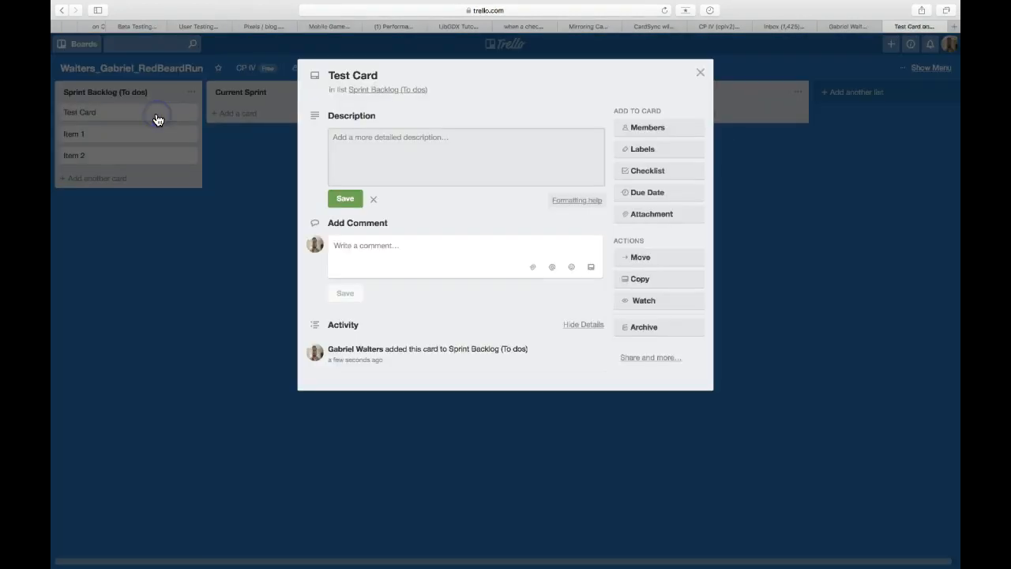
left_click(646, 171)
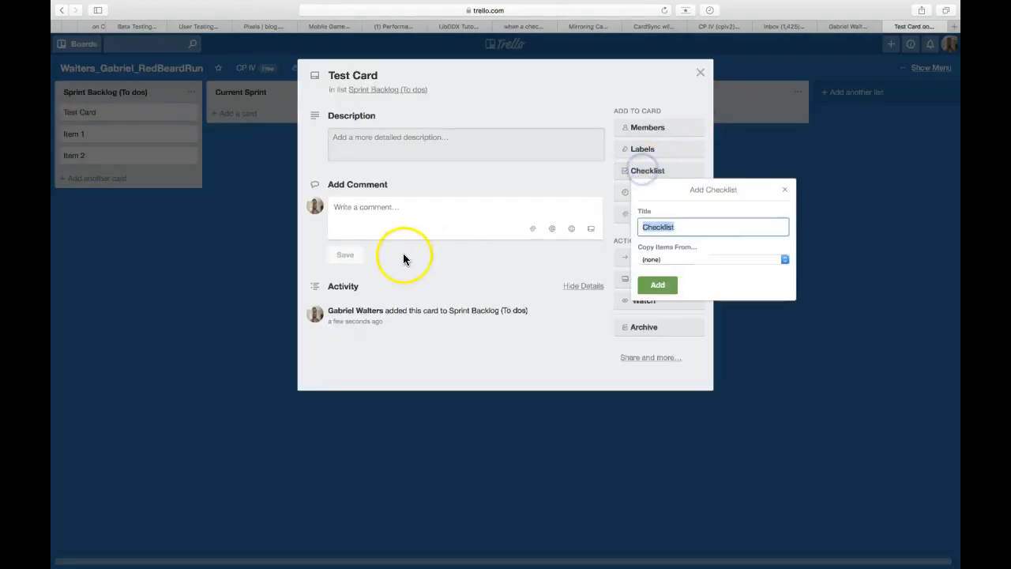
Step: Create Test Card's checklist with Item 1's card link as its first entry
left_click(666, 285)
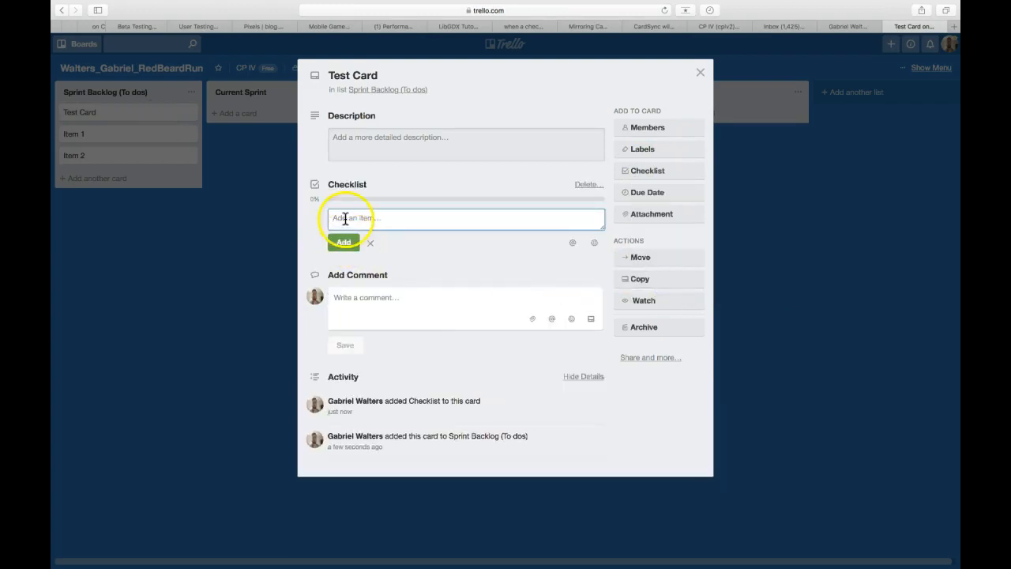
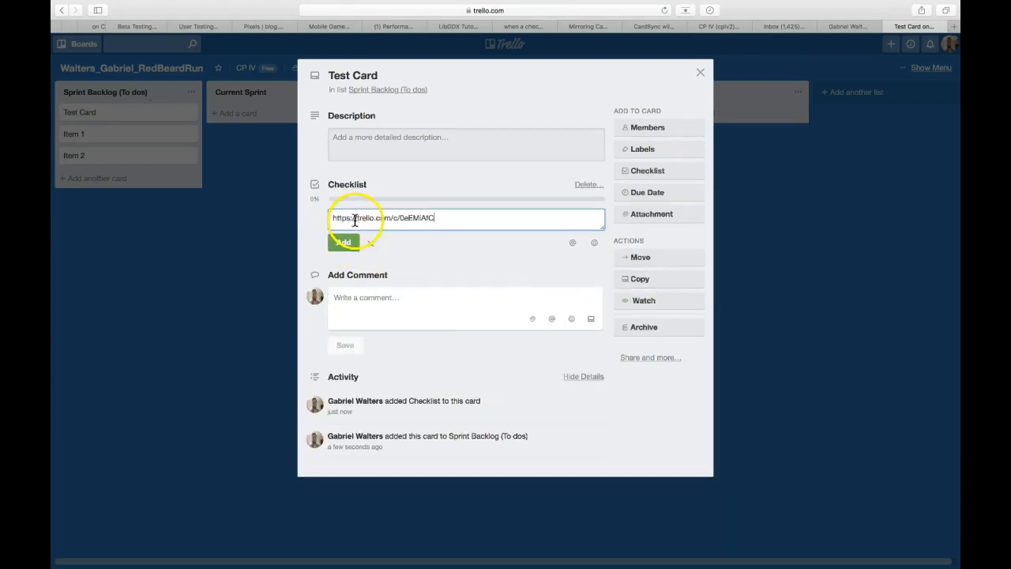
left_click(348, 241)
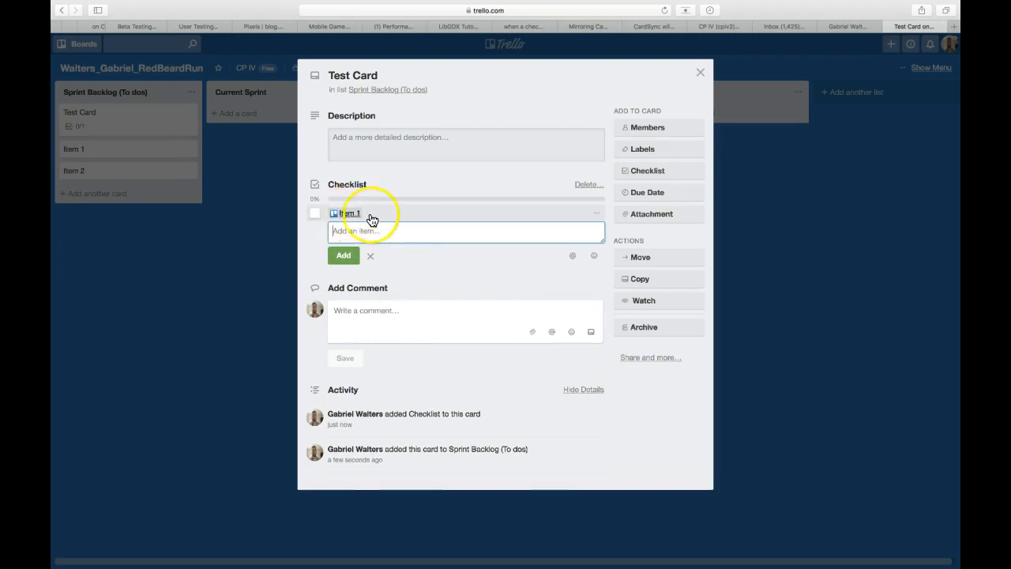
left_click(371, 220)
left_click(445, 216)
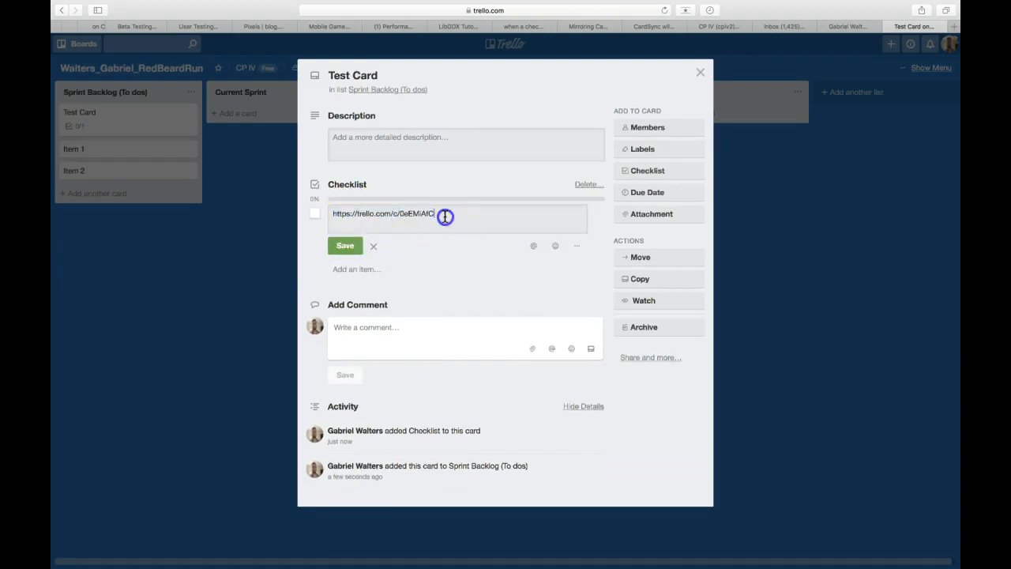
key("Escape")
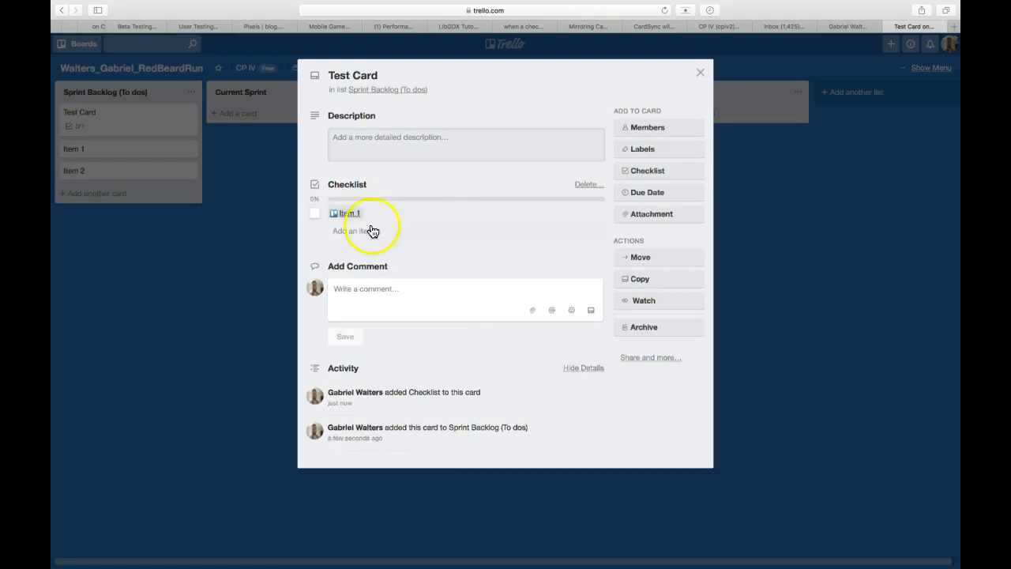
left_click(700, 73)
Step: Copy Item 2's card link and paste it into Test Card's checklist as a new entry
left_click(135, 173)
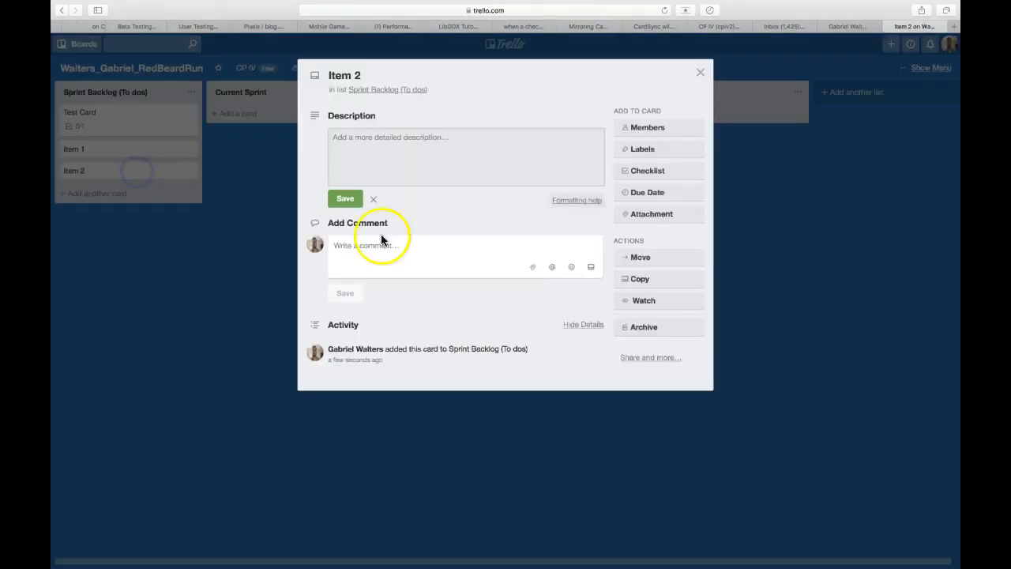
left_click(644, 358)
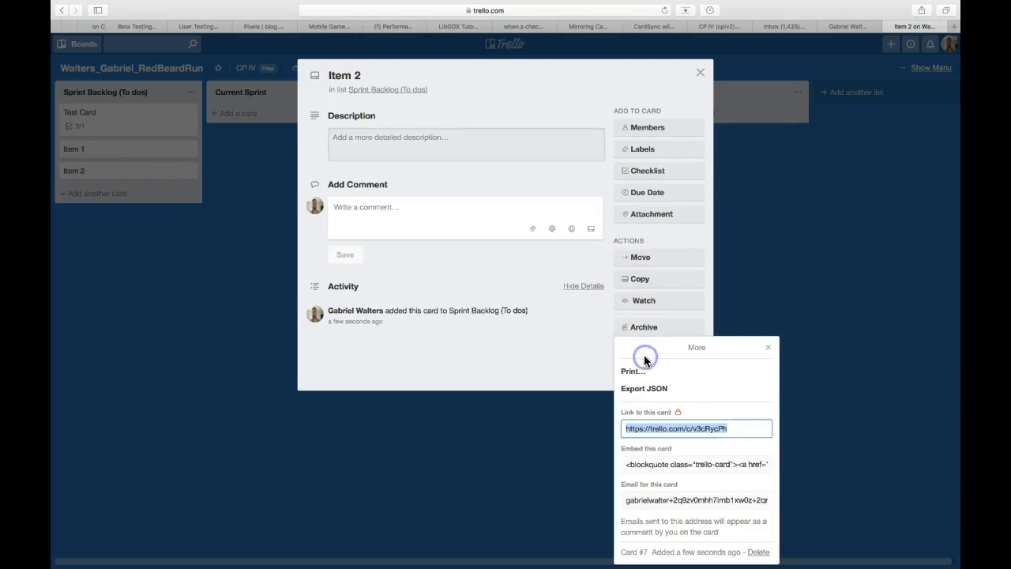
left_click(772, 350)
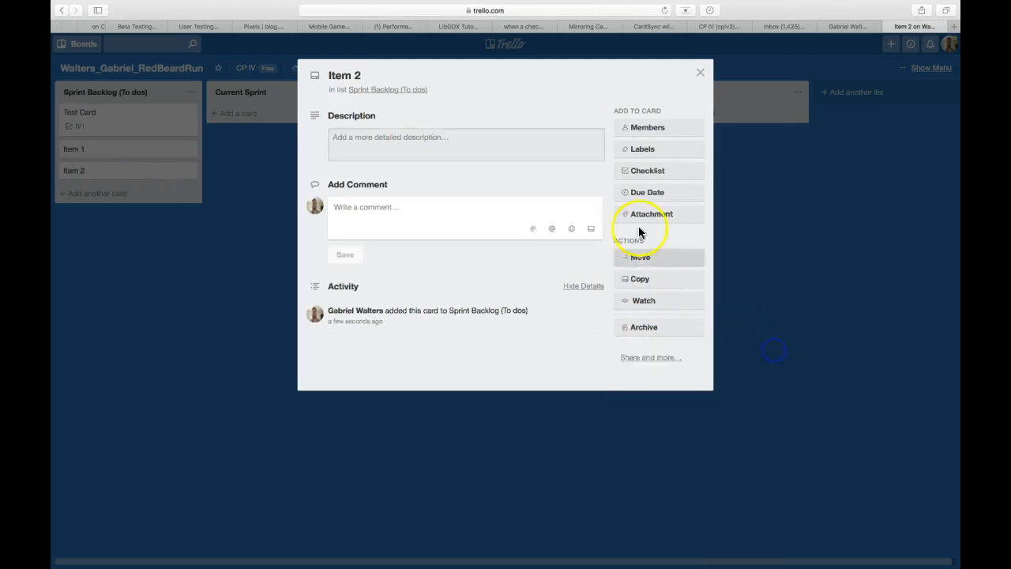
left_click(699, 74)
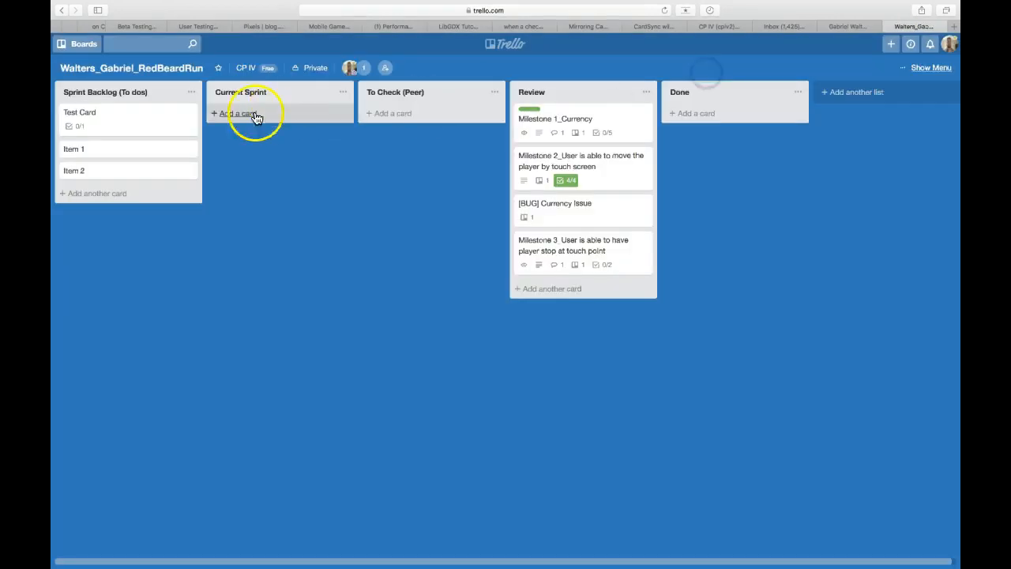
left_click(118, 115)
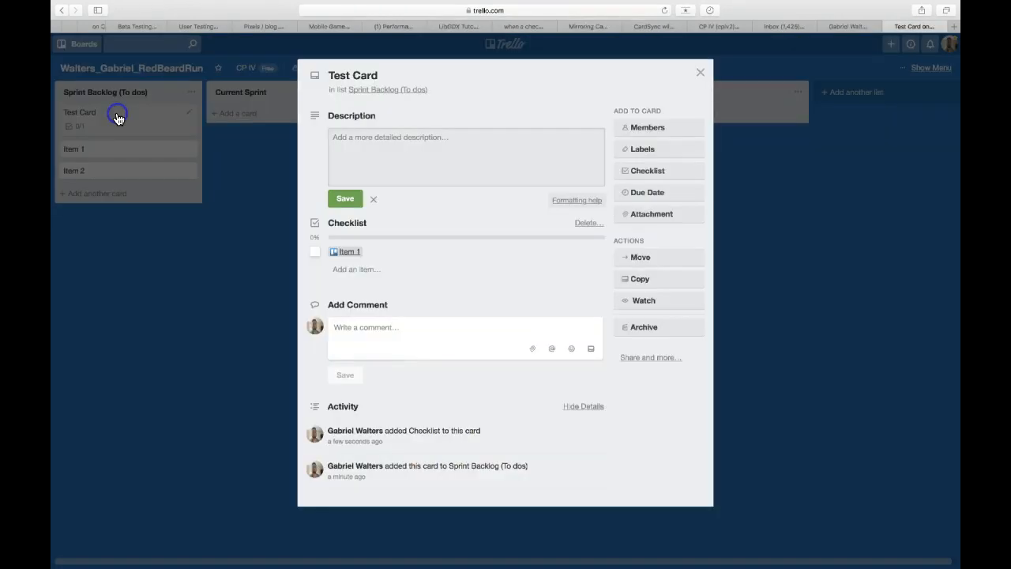
left_click(358, 270)
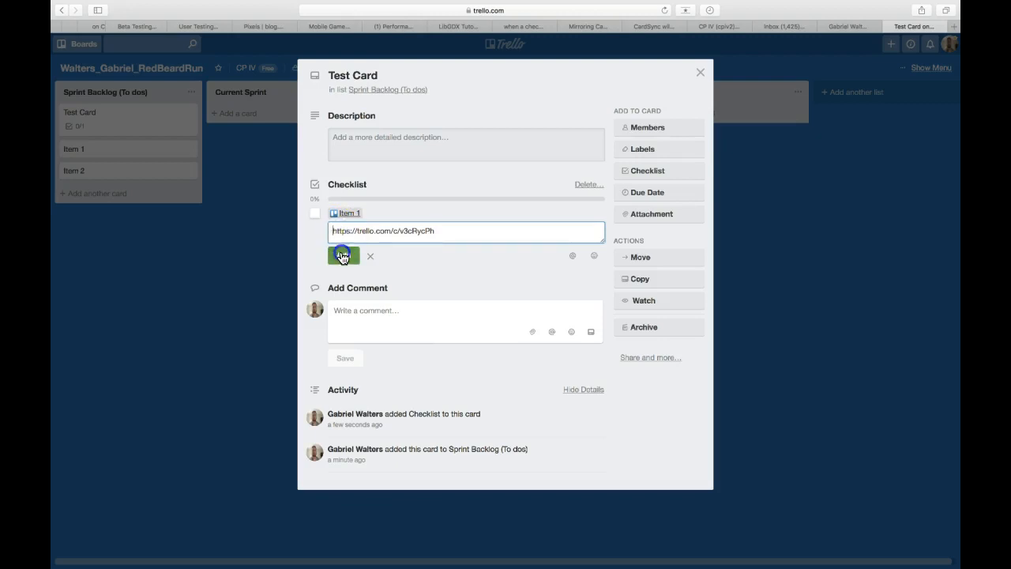
left_click(339, 254)
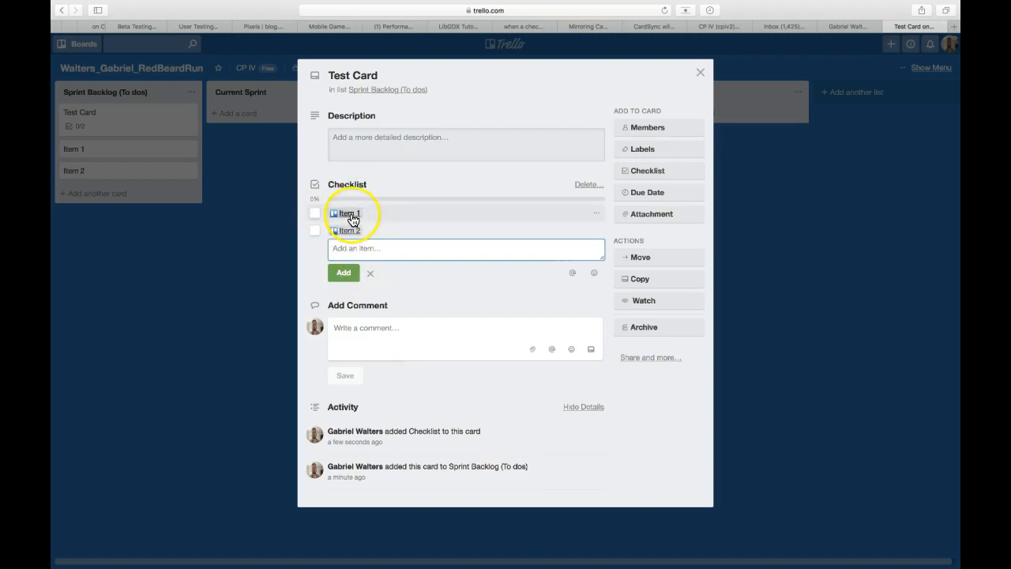
Step: Preview the linked Item 1 card, then tick Item 1 on Test Card's checklist
left_click(351, 220)
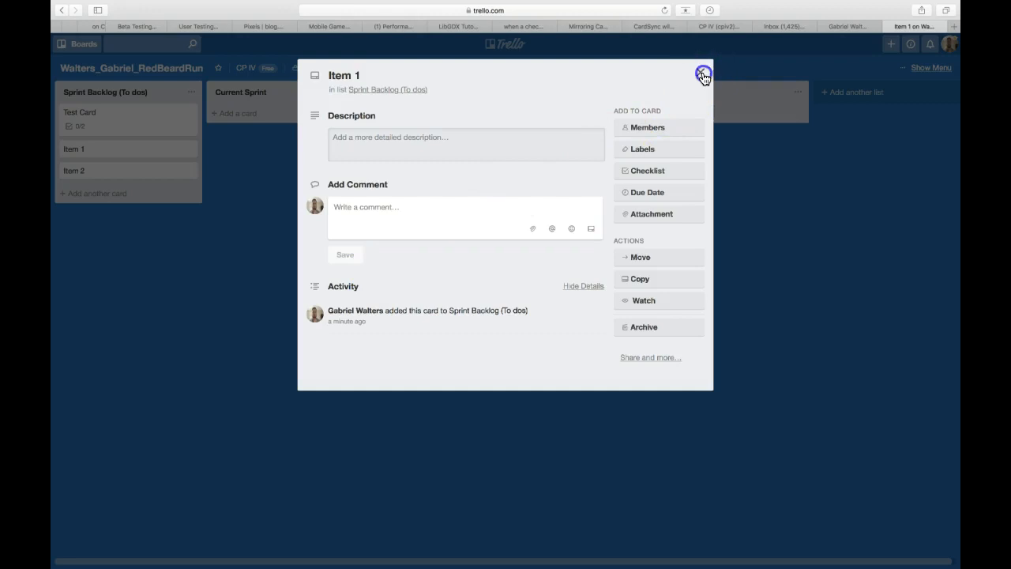
left_click(699, 72)
left_click(108, 122)
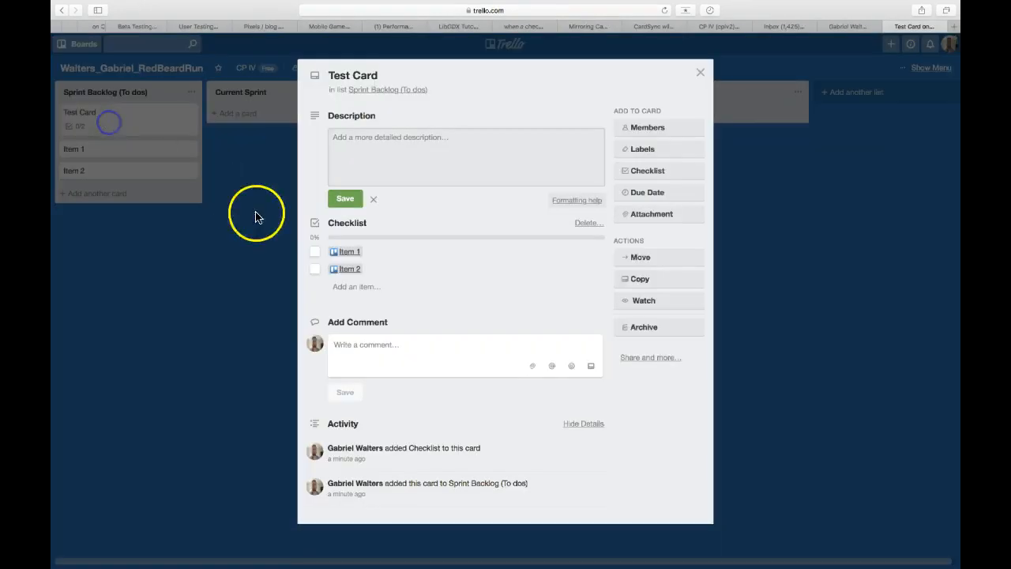
left_click(312, 254)
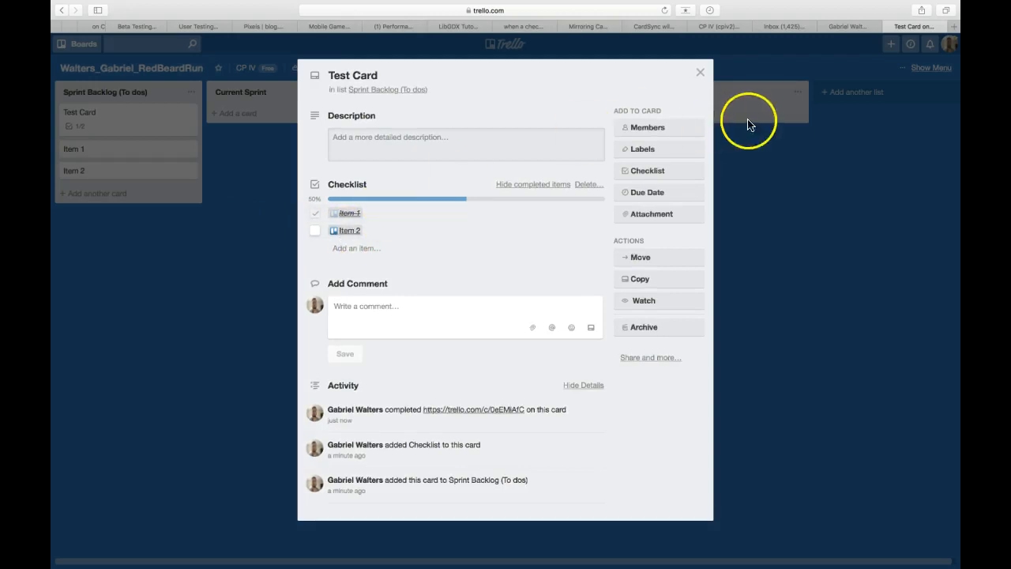
left_click(700, 73)
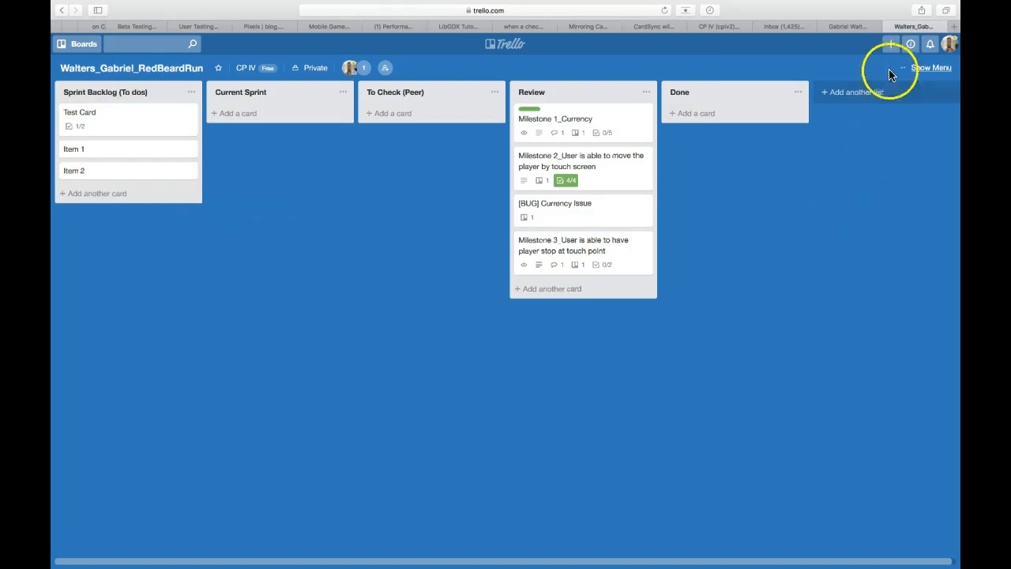
Step: Open the Power-Ups catalogue from the board menu and filter it to Board Utilities
left_click(918, 71)
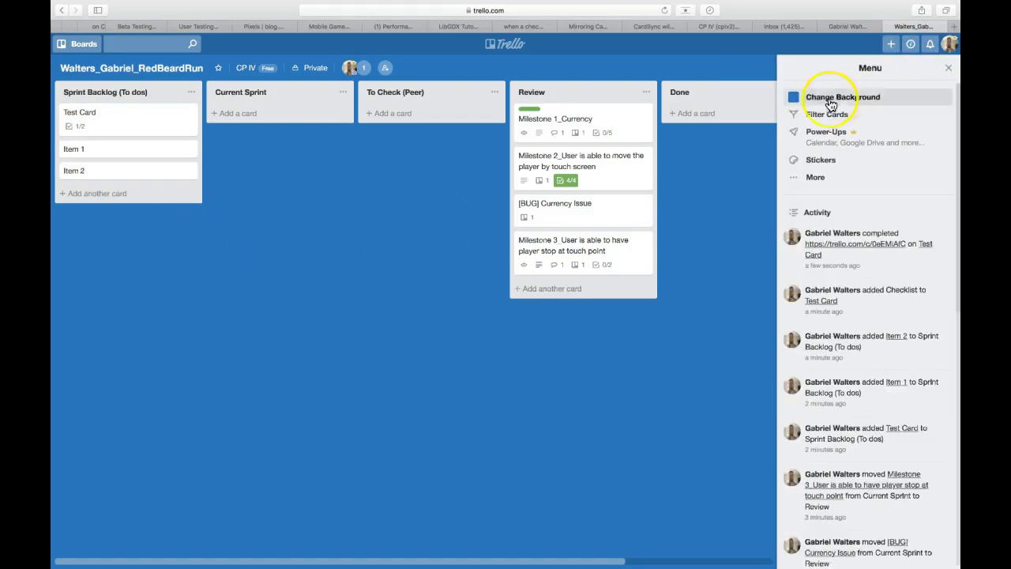
left_click(803, 145)
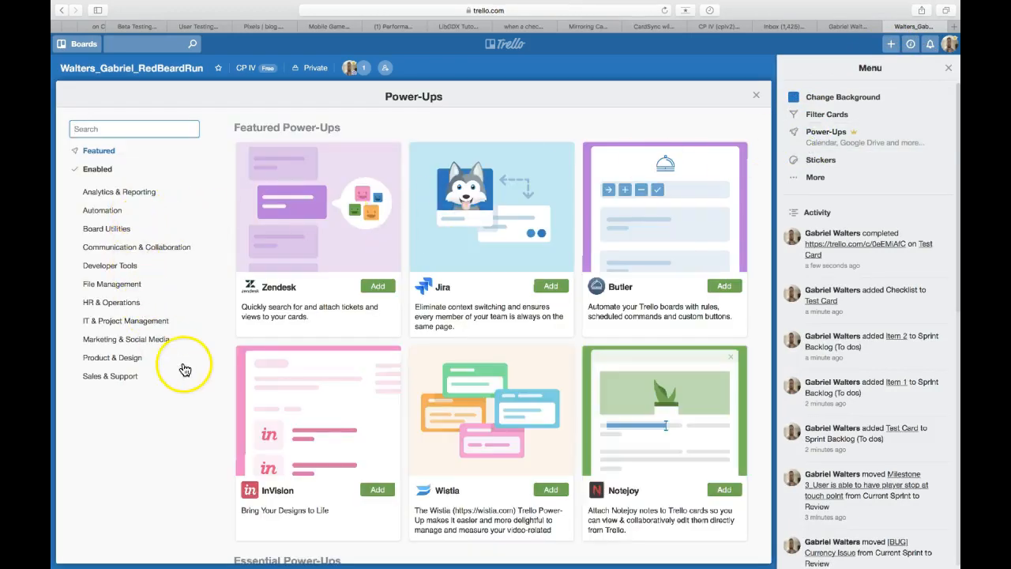
scroll(185, 458, "down", 5)
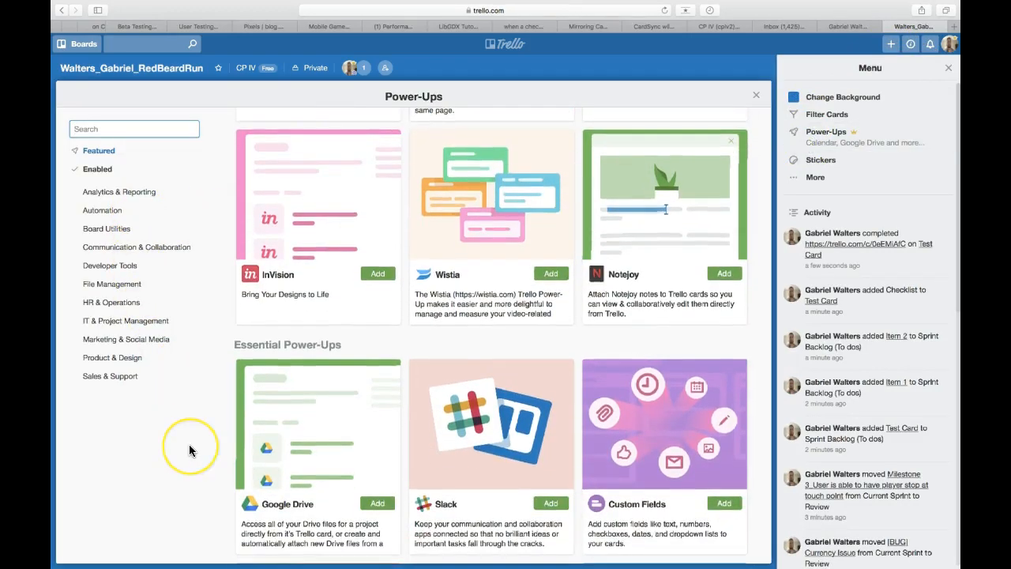
scroll(189, 450, "down", 5)
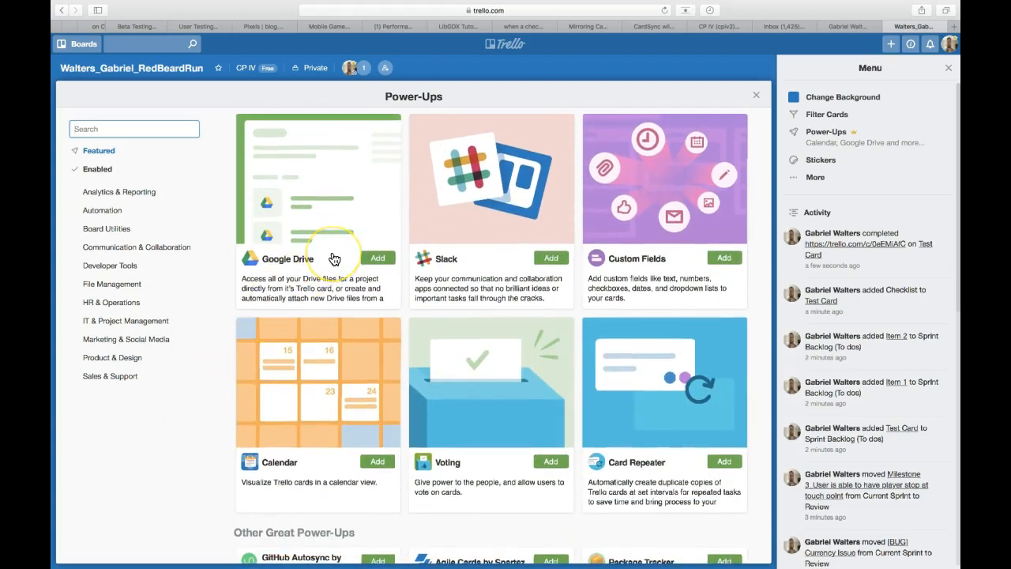
scroll(334, 259, "down", 5)
scroll(249, 385, "up", 1)
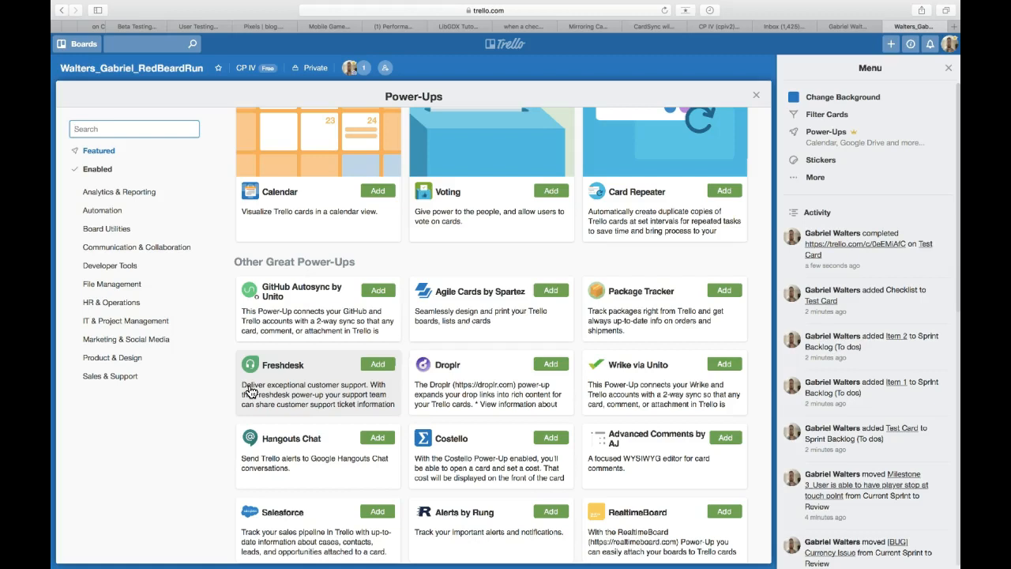
left_click(97, 231)
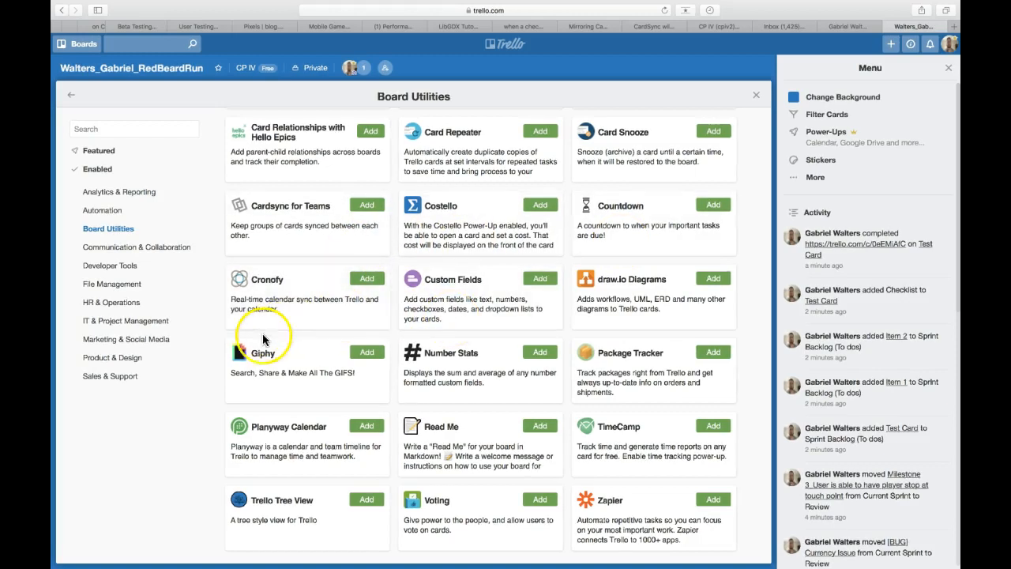
Step: Search the Automation Power-Ups for 'calen' and open the Calendar Power-Up's details
left_click(104, 210)
left_click(105, 128)
type("ca")
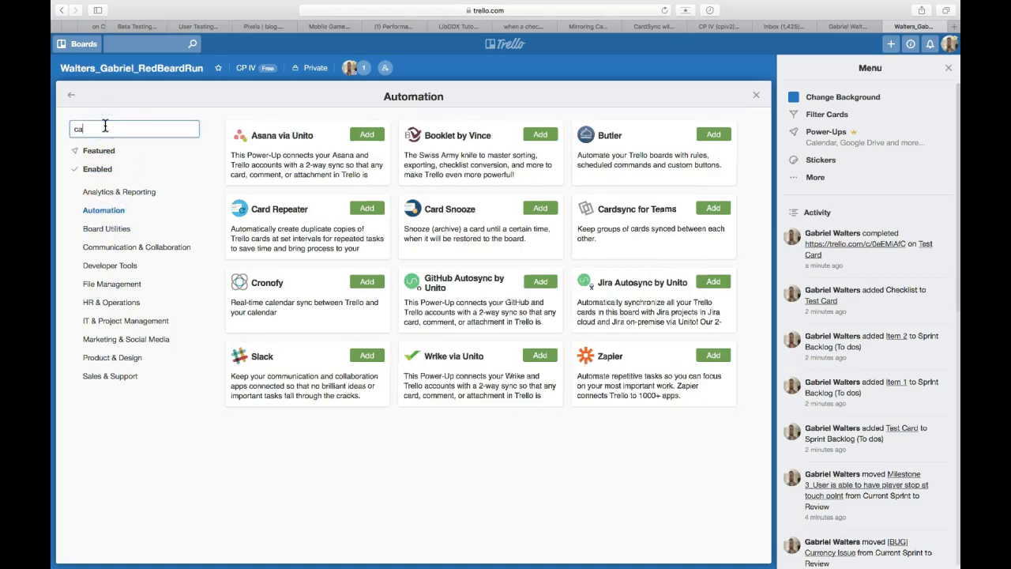
type("land")
key("BackSpace")
key("BackSpace")
key("BackSpace")
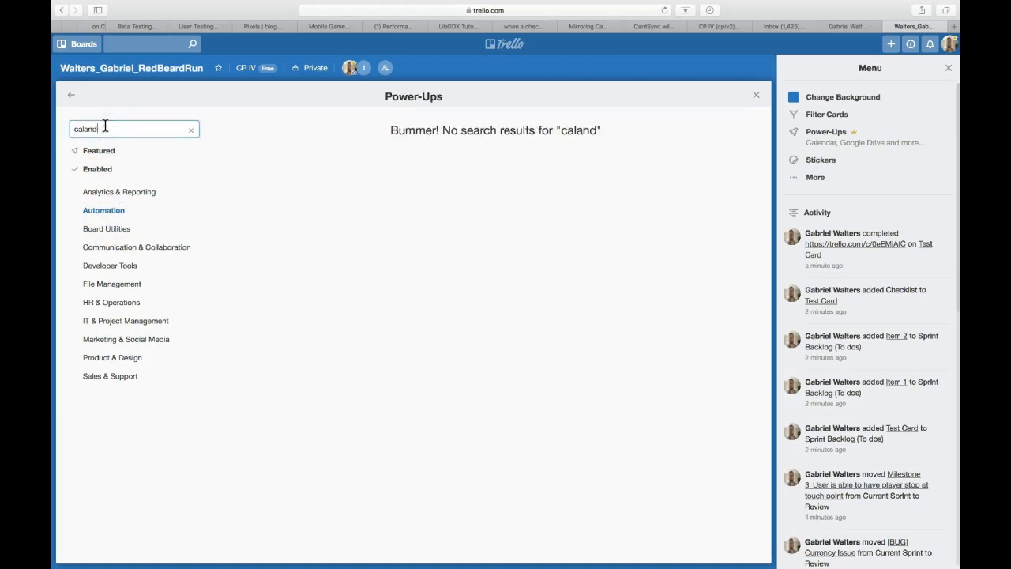
type("en")
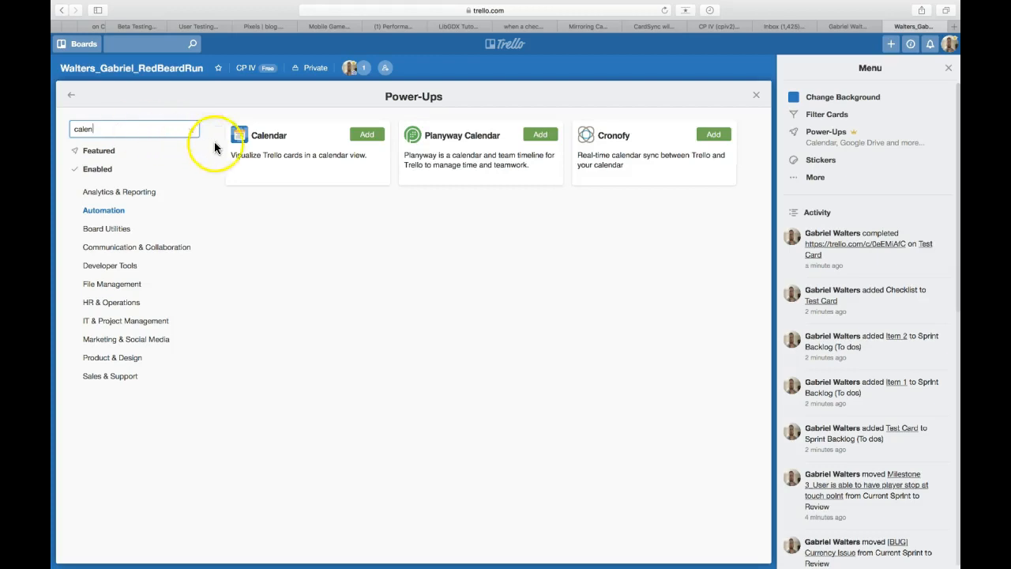
left_click(293, 161)
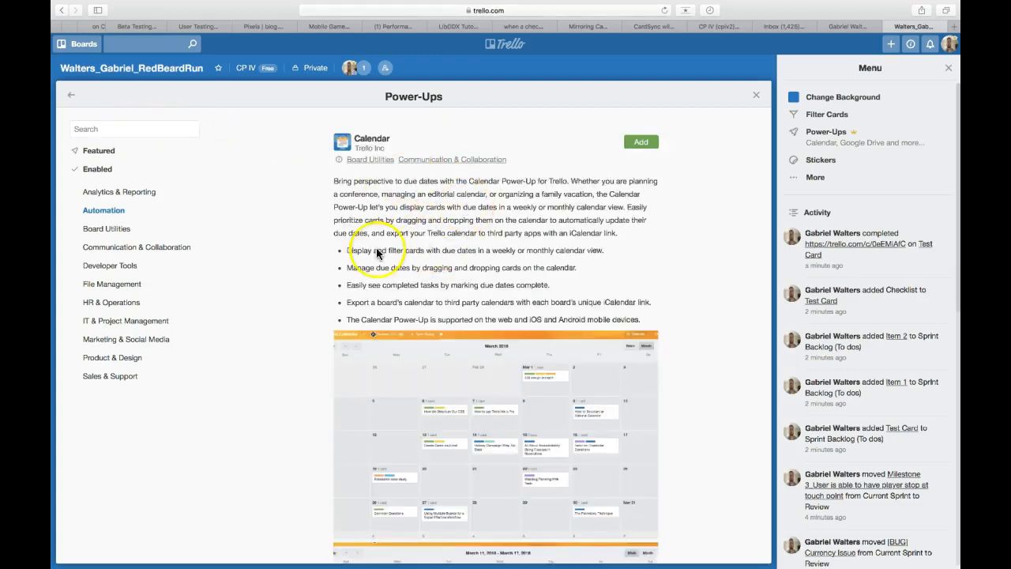
Step: Read through the Calendar Power-Up's description without adding it
scroll(466, 430, "down", 2)
scroll(466, 430, "down", 3)
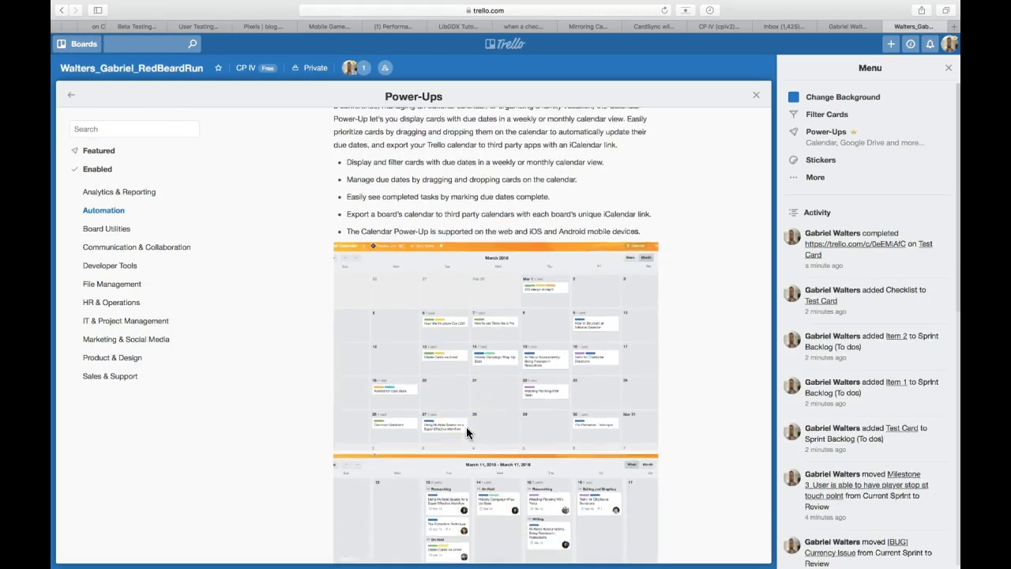
scroll(466, 431, "down", 3)
scroll(466, 430, "down", 8)
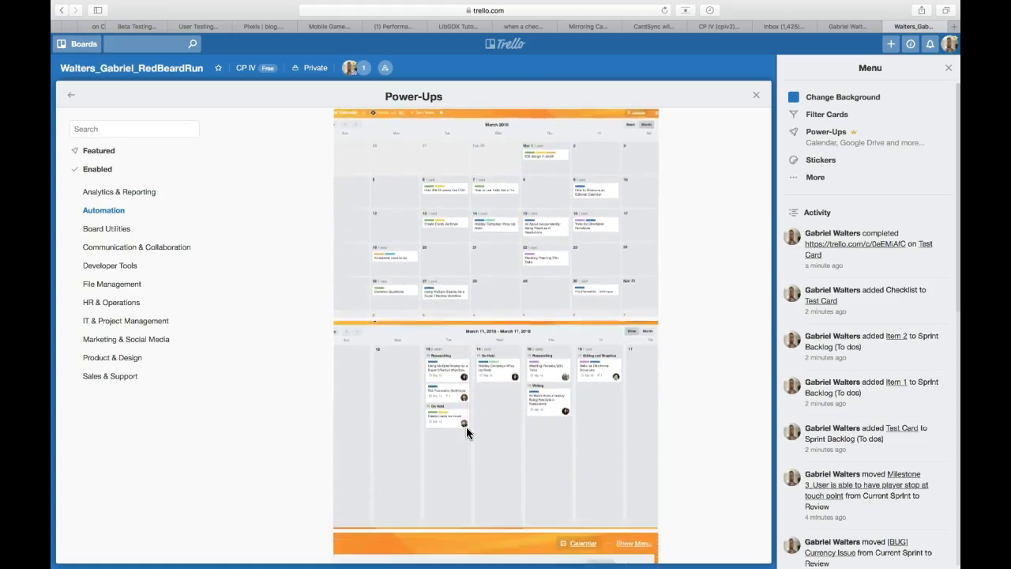
scroll(466, 432, "down", 2)
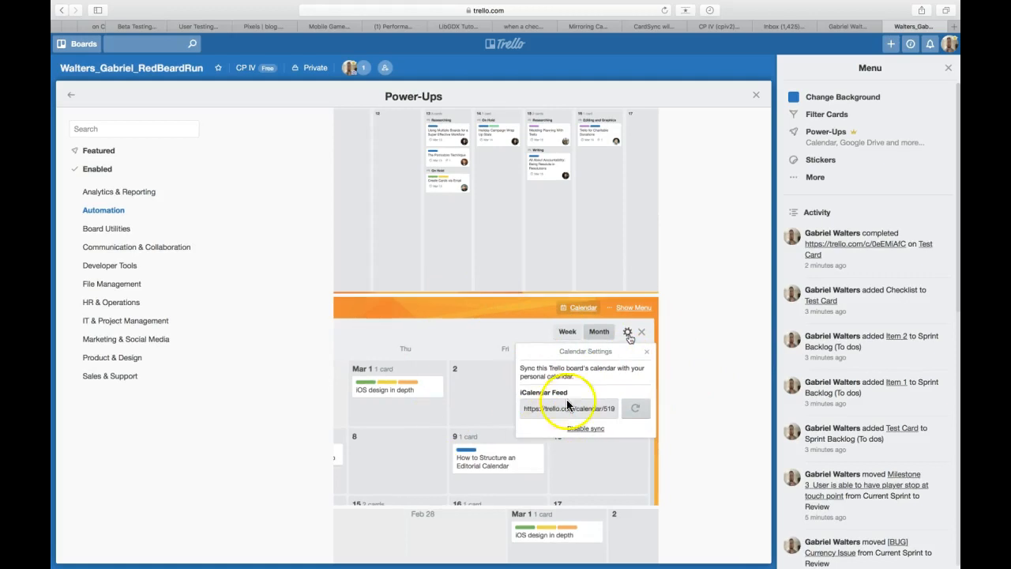
scroll(533, 273, "up", 5)
scroll(533, 274, "up", 3)
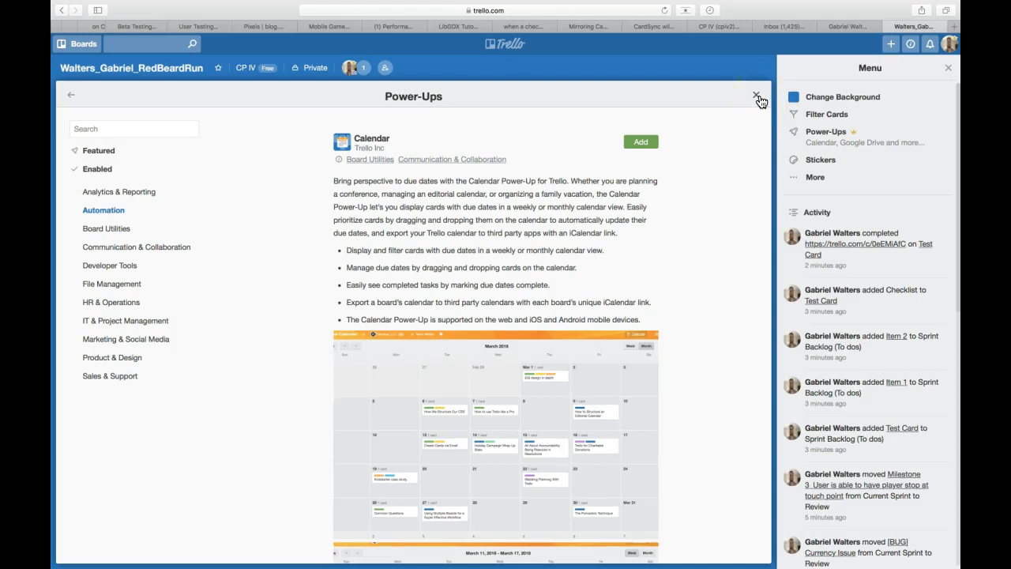
Step: Close the Power-Ups catalogue and switch to Screencast-O-Matic on the desktop
left_click(759, 99)
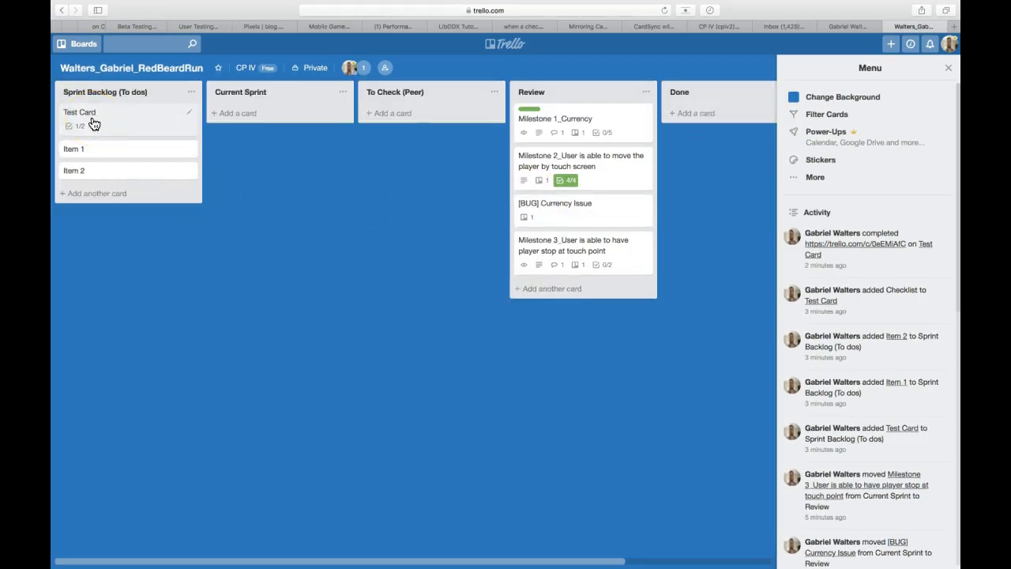
mouse_move(440, 557)
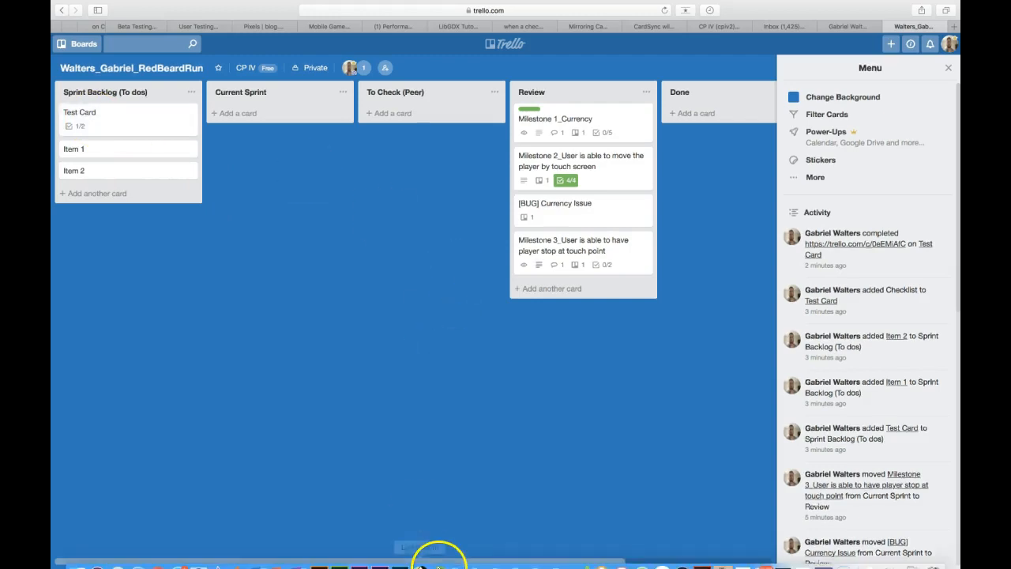
left_click(875, 556)
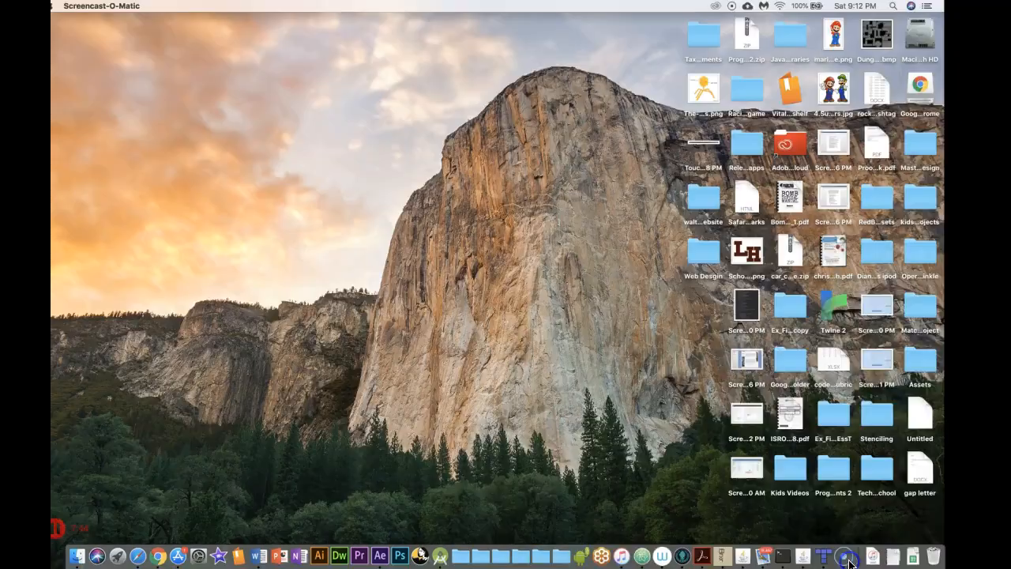